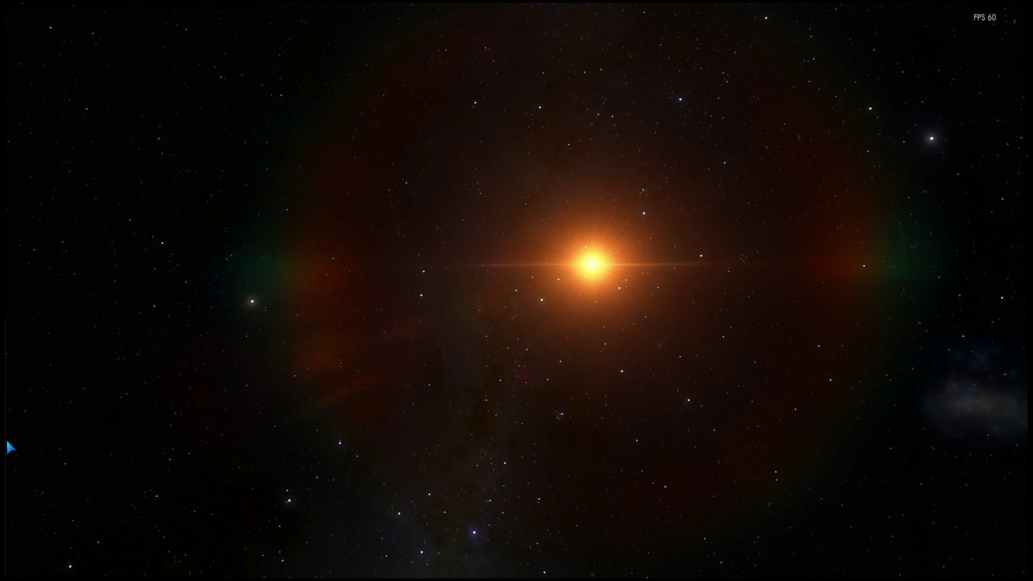
Step: Go to the saved location "WOW" and select the planet HIP 96261 5
mouse_move(13, 462)
click(14, 483)
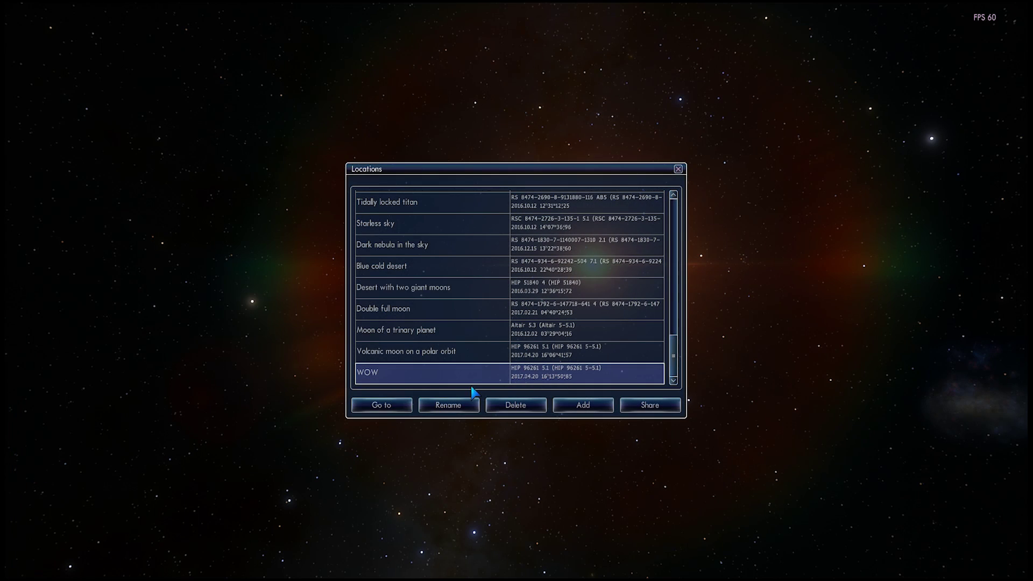
click(381, 406)
click(691, 244)
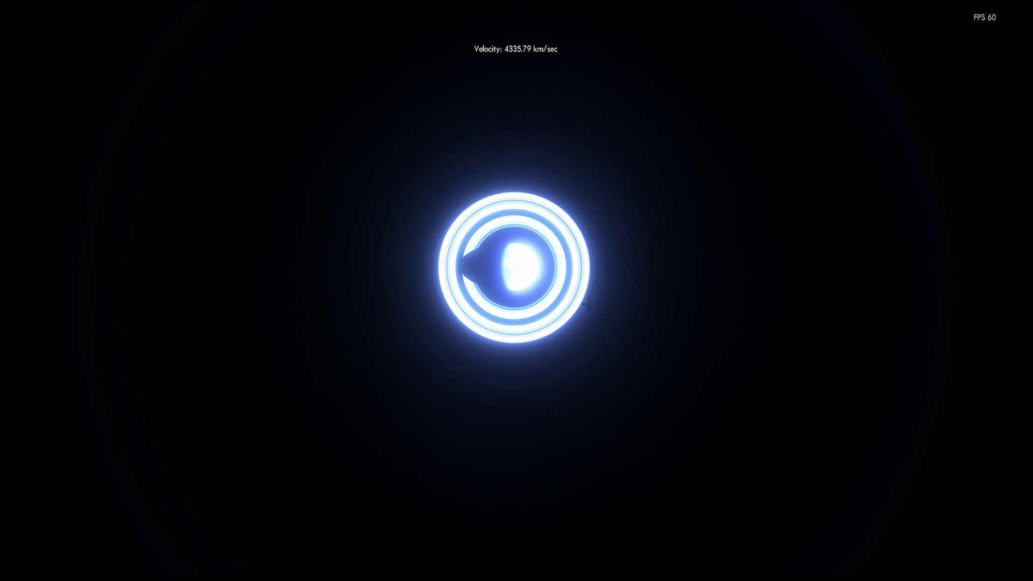
click(527, 274)
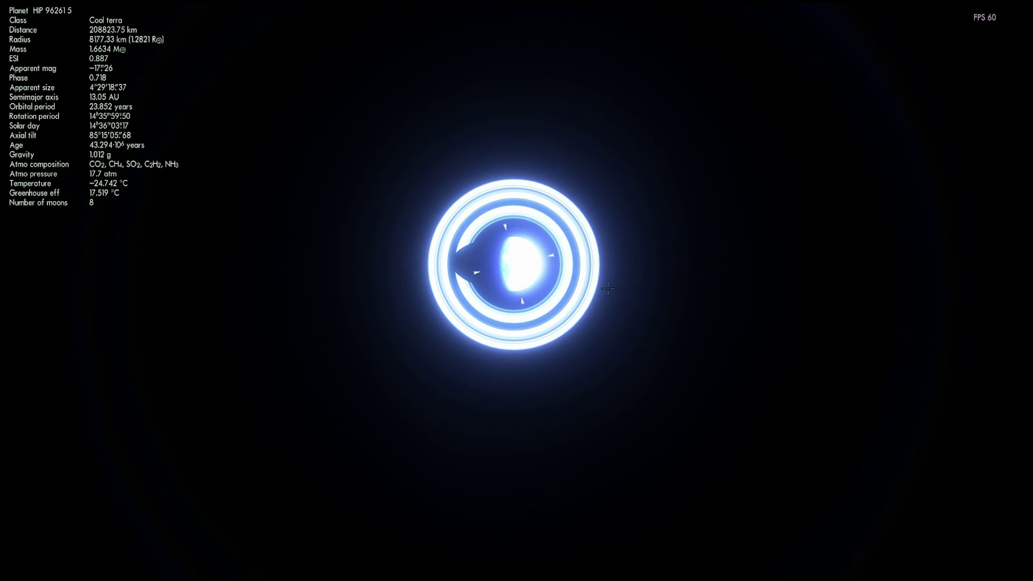
Step: Fly toward the planet HIP 96261 5 and examine its rings and cloud-covered surface from close range
scroll(601, 286, up, 6)
scroll(602, 287, up, 1)
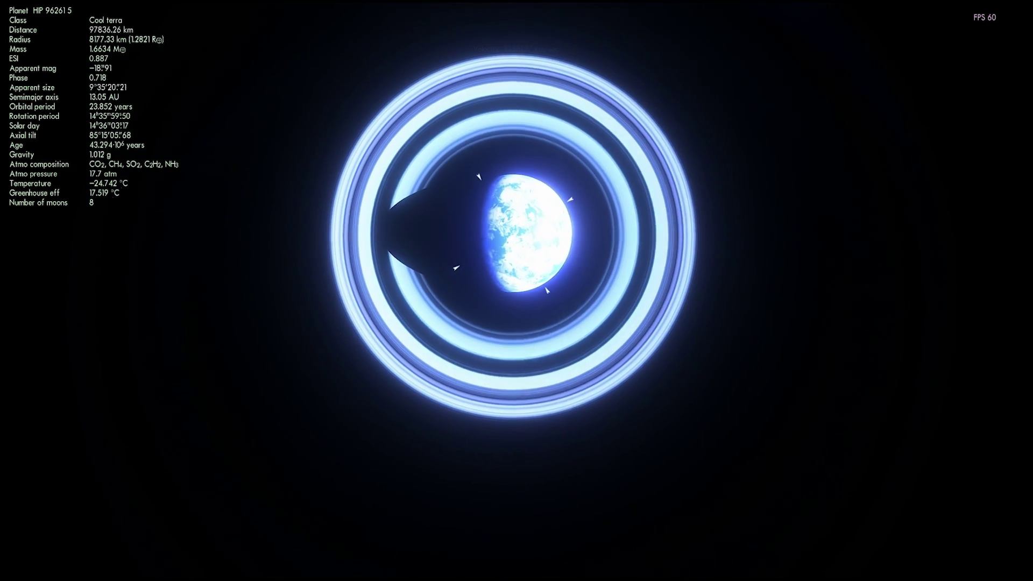
key(a)
key(a)
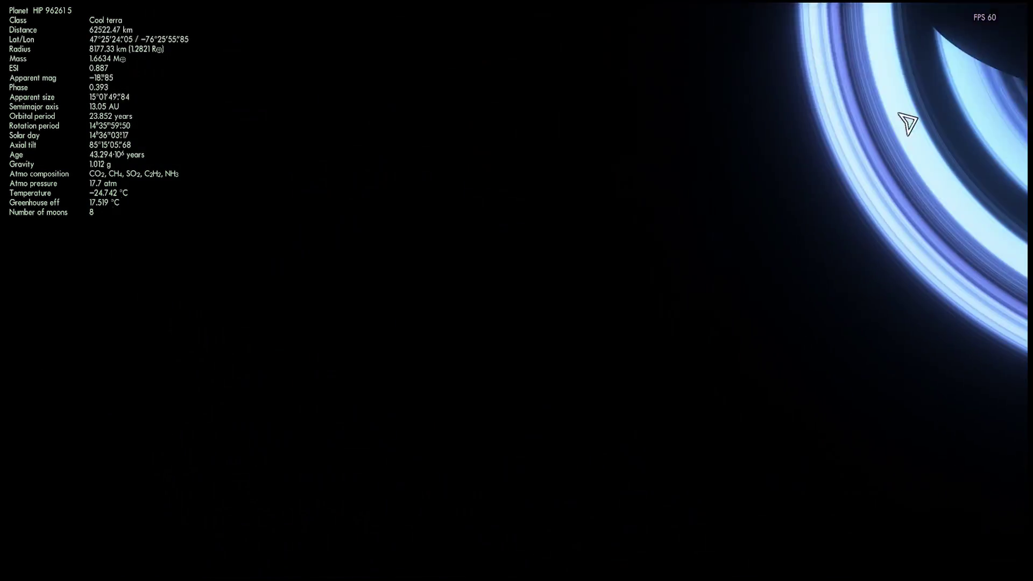
drag(595, 257, 388, 355)
key(w)
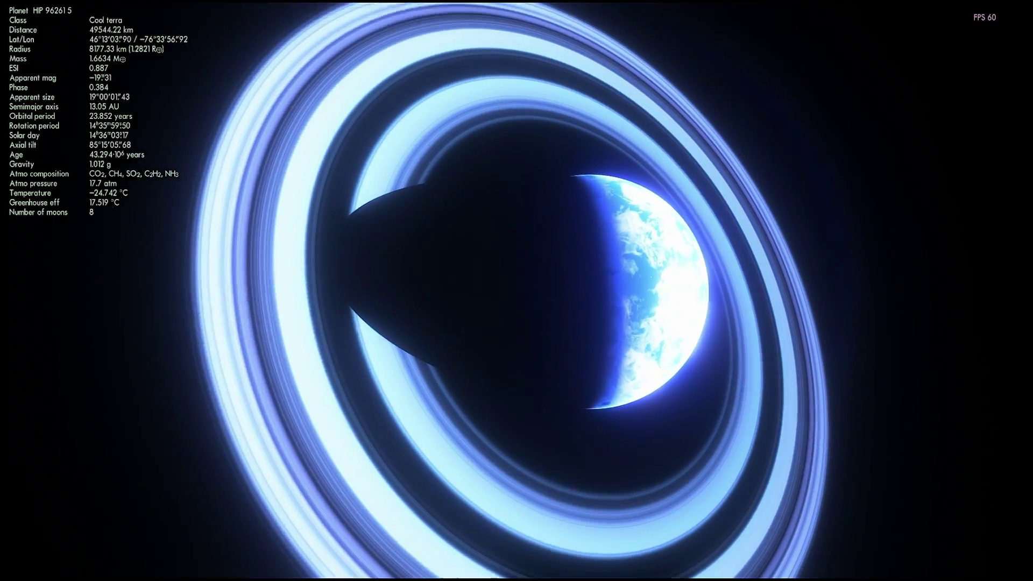
key(d)
key(a)
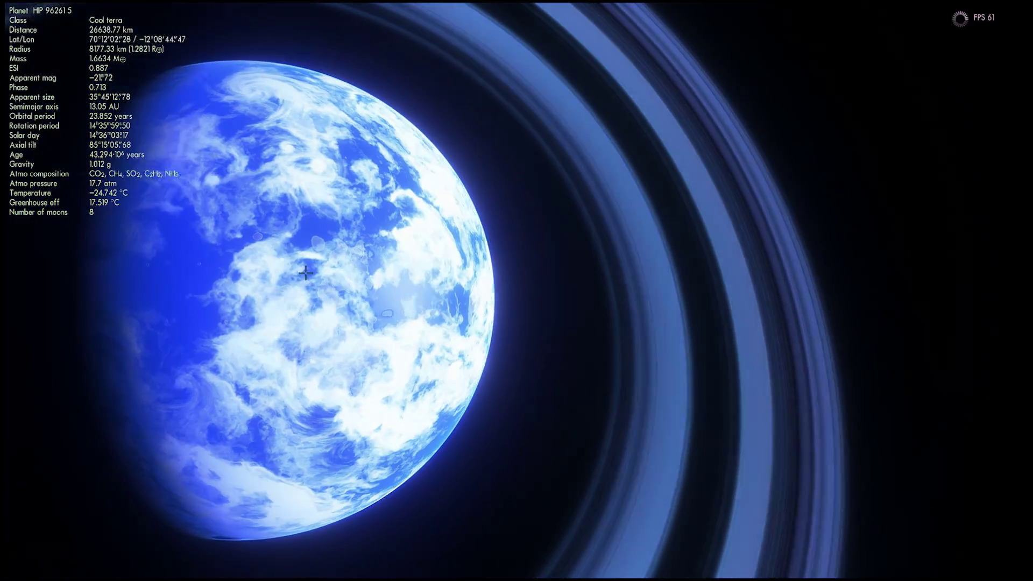
key(s)
Step: Travel to the planet HIP 96261 5 with Go to object and circle it to view its other sides
right_click(380, 266)
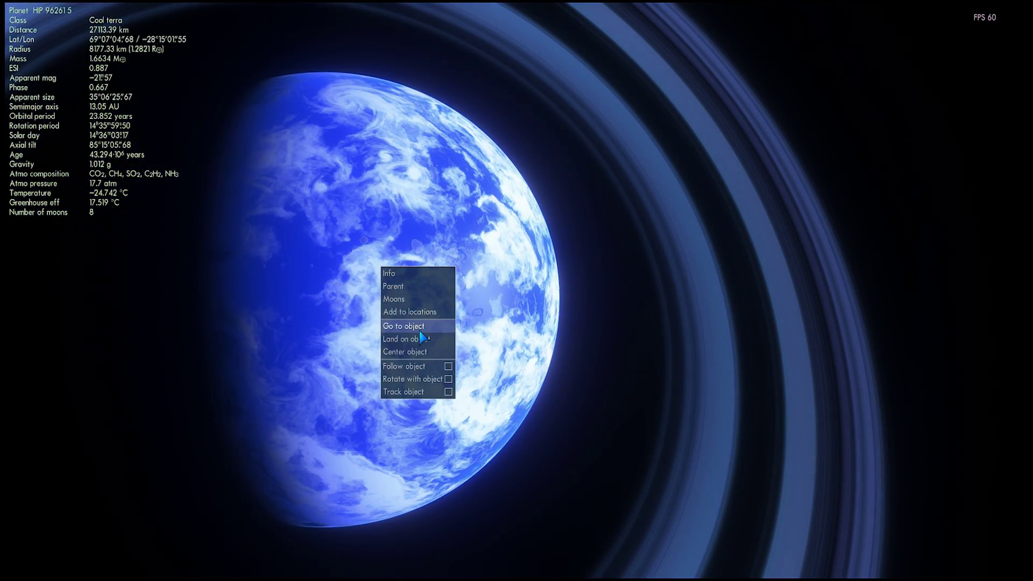
click(420, 330)
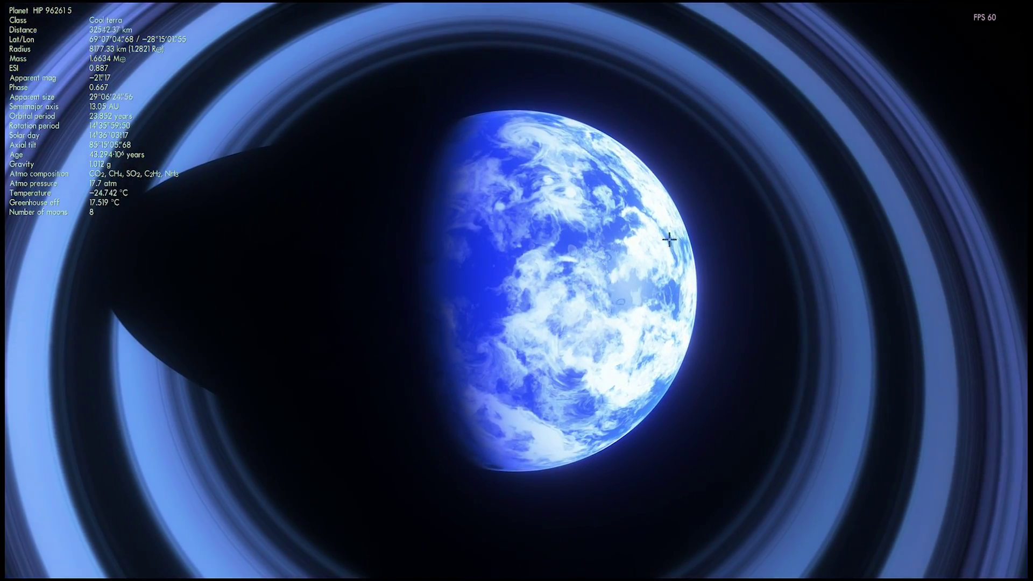
right_drag(586, 240, 334, 244)
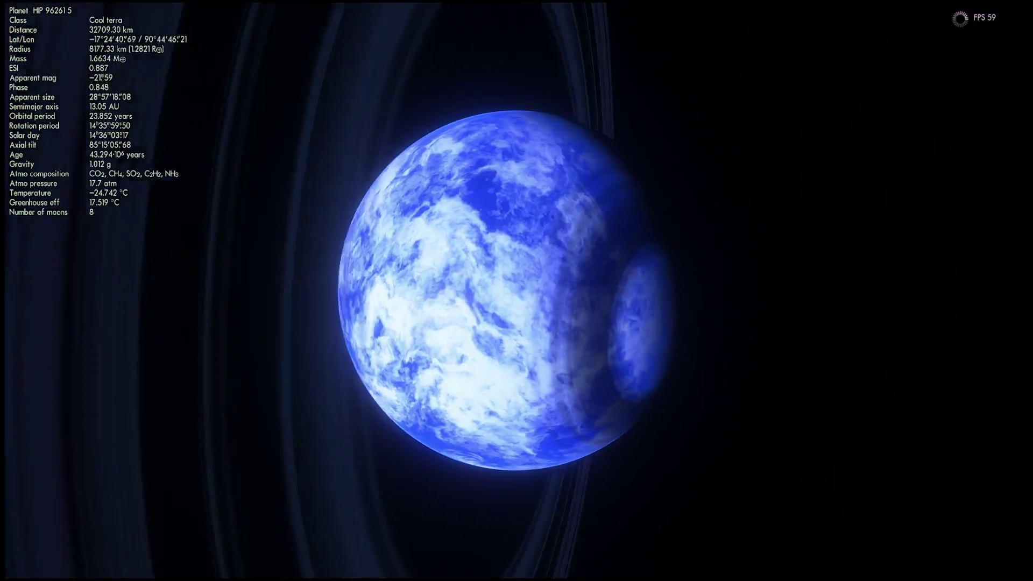
right_drag(586, 233, 377, 233)
key(s)
key(s)
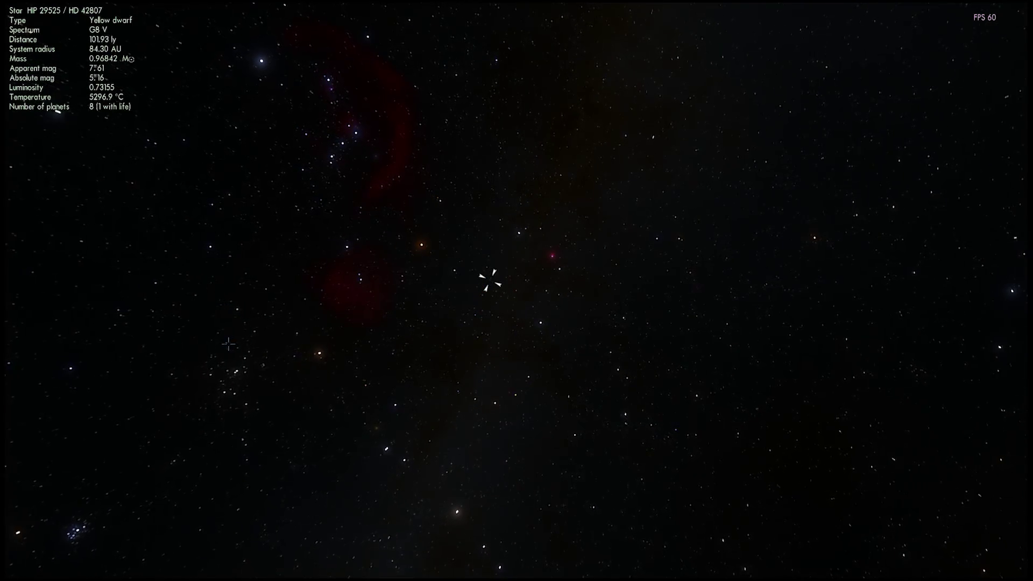
Step: Find the star UY Scuti by name and travel to it
key(w)
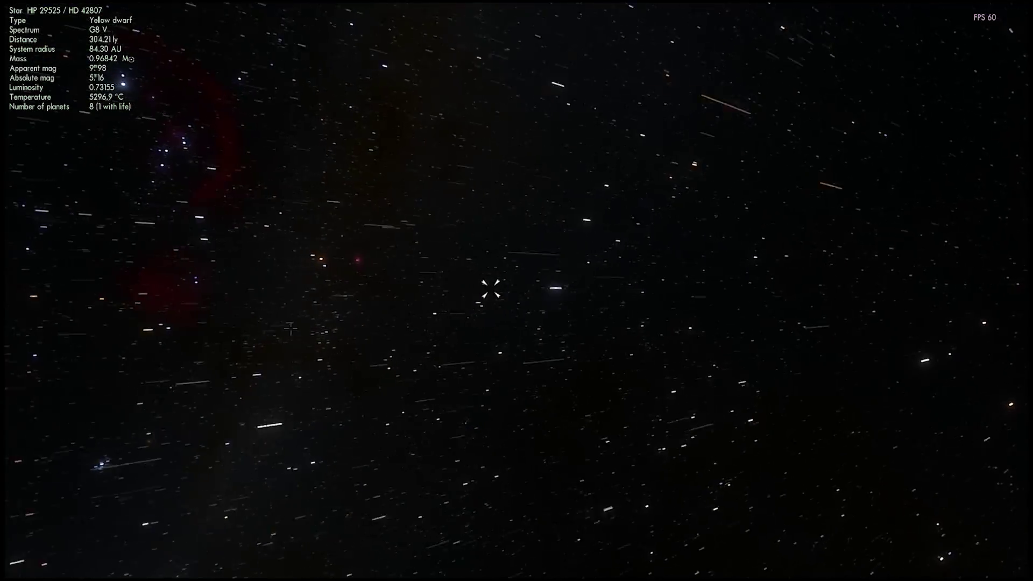
scroll(404, 302, up, 2)
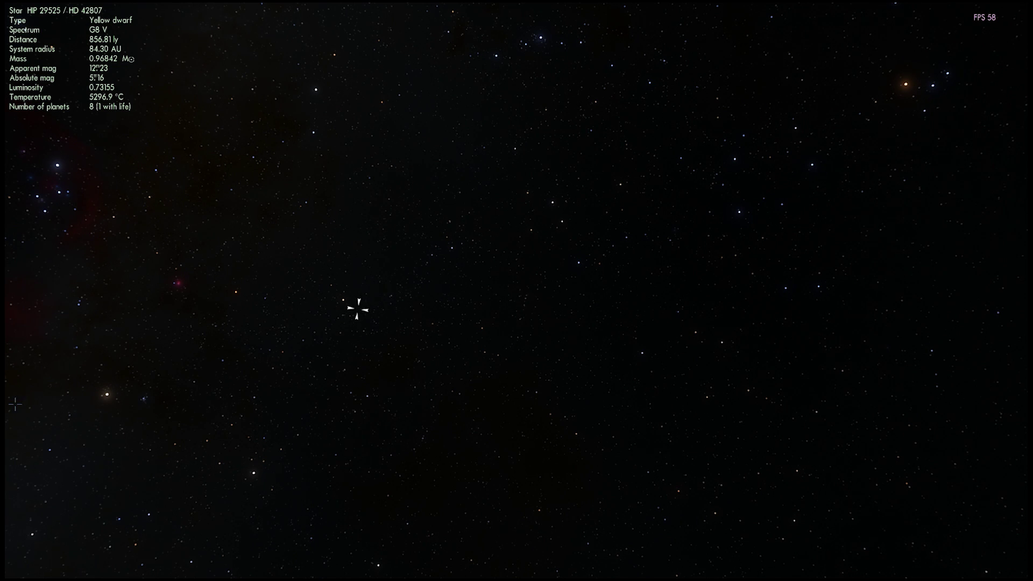
click(12, 434)
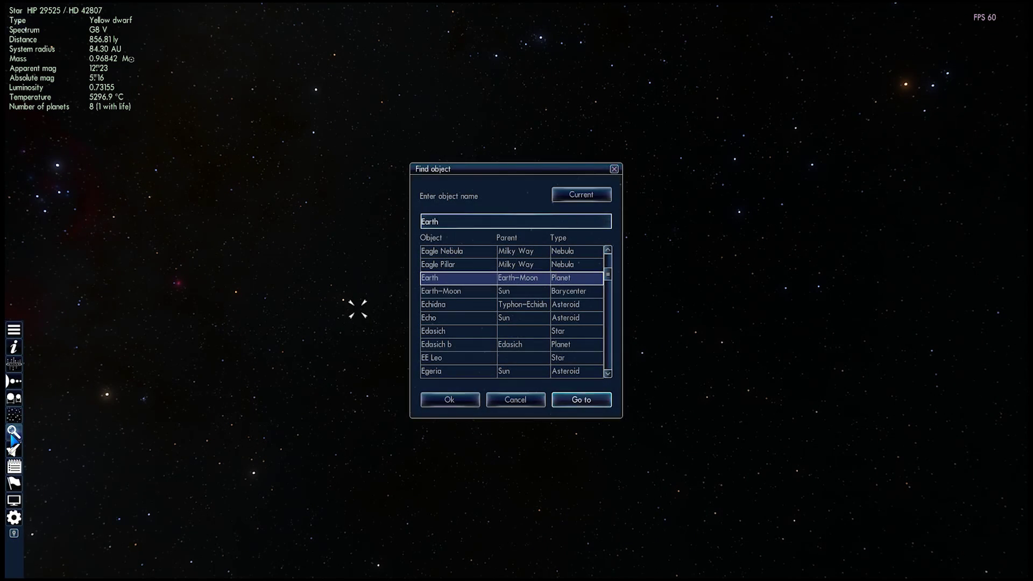
text(uy)
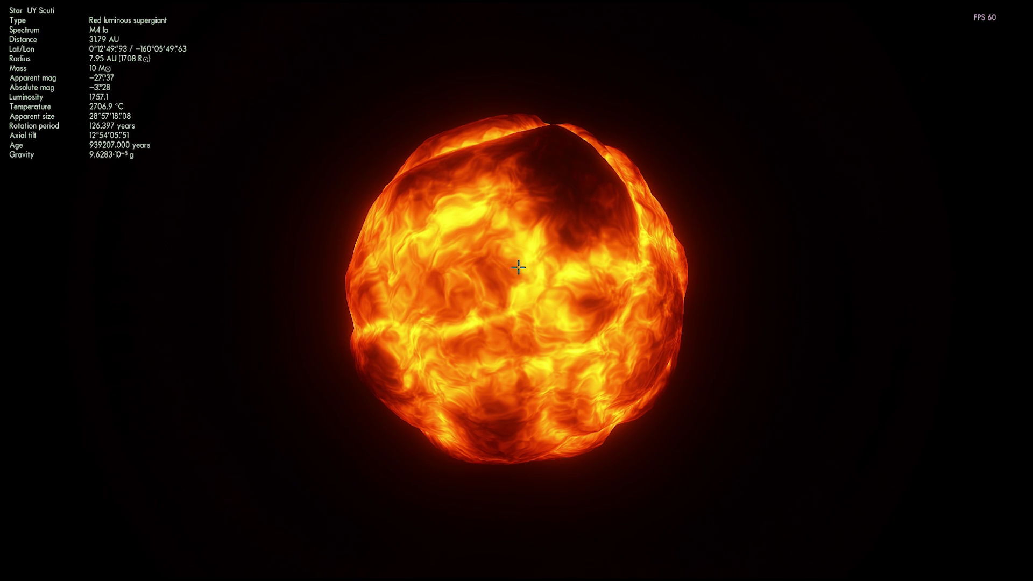
Step: Inspect UY Scuti up close and open the object editor for the star
key(w)
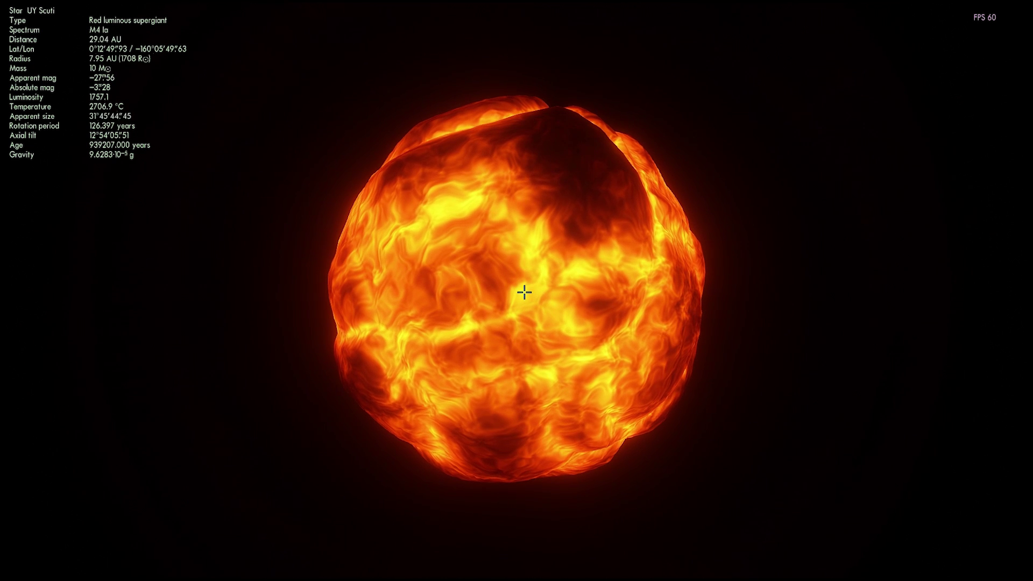
key(a)
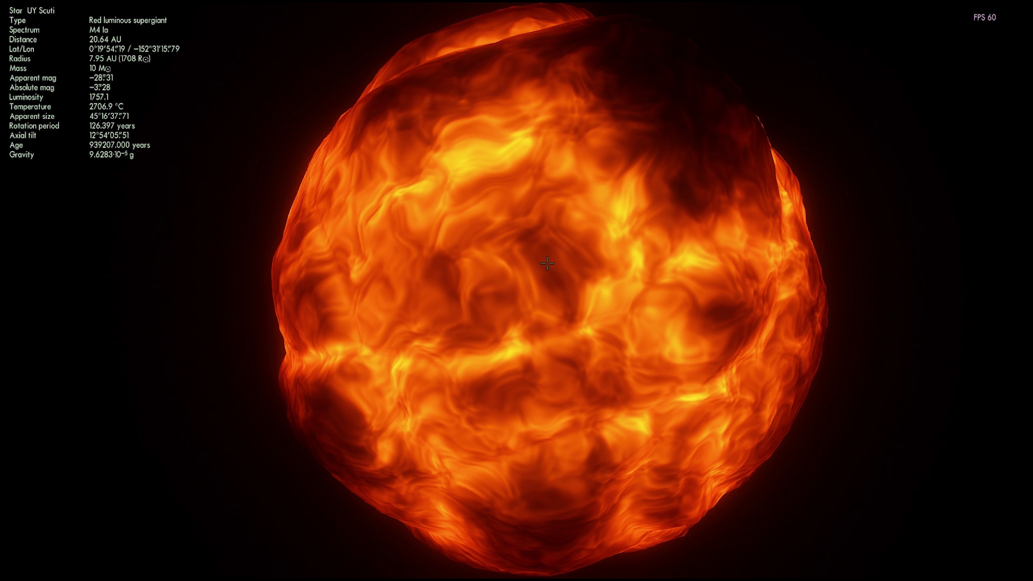
scroll(535, 270, down, 3)
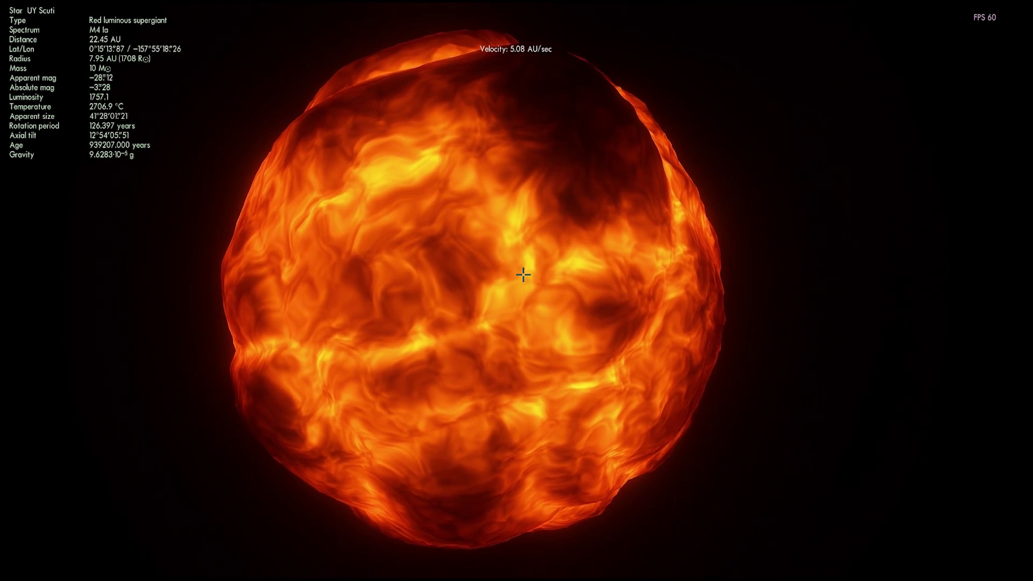
scroll(482, 274, up, 3)
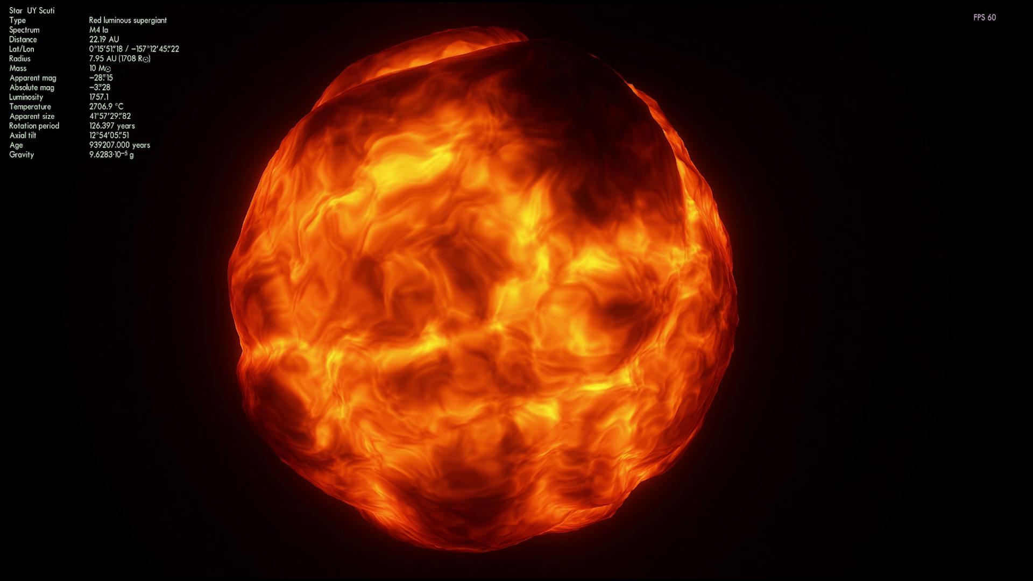
key(shift+F2)
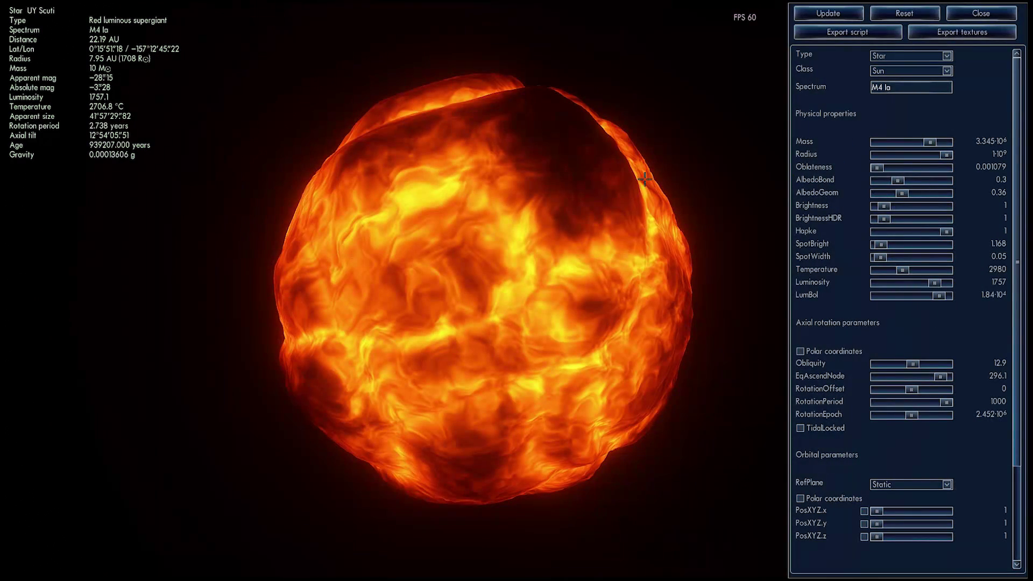
scroll(645, 179, down, 3)
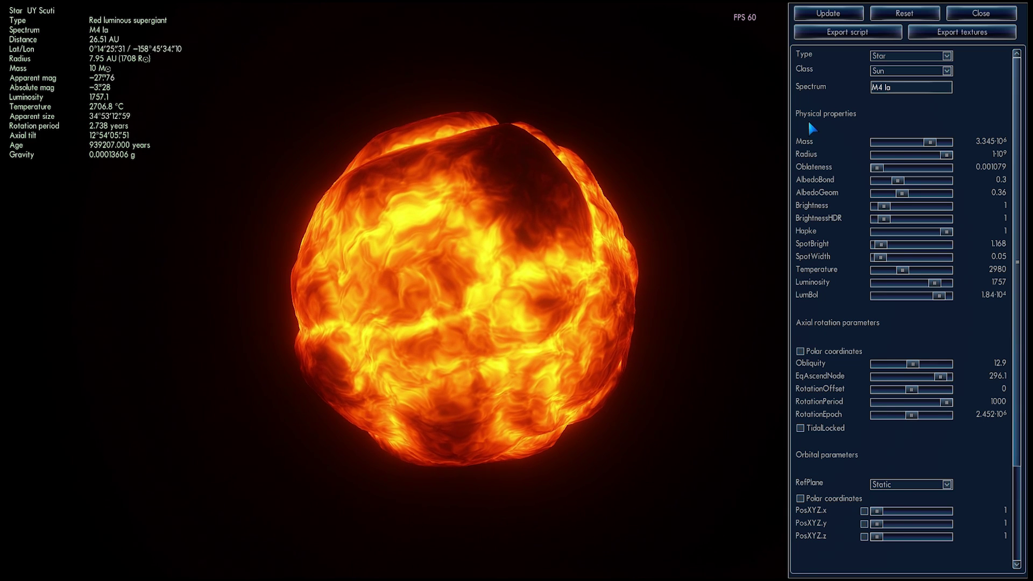
key(w)
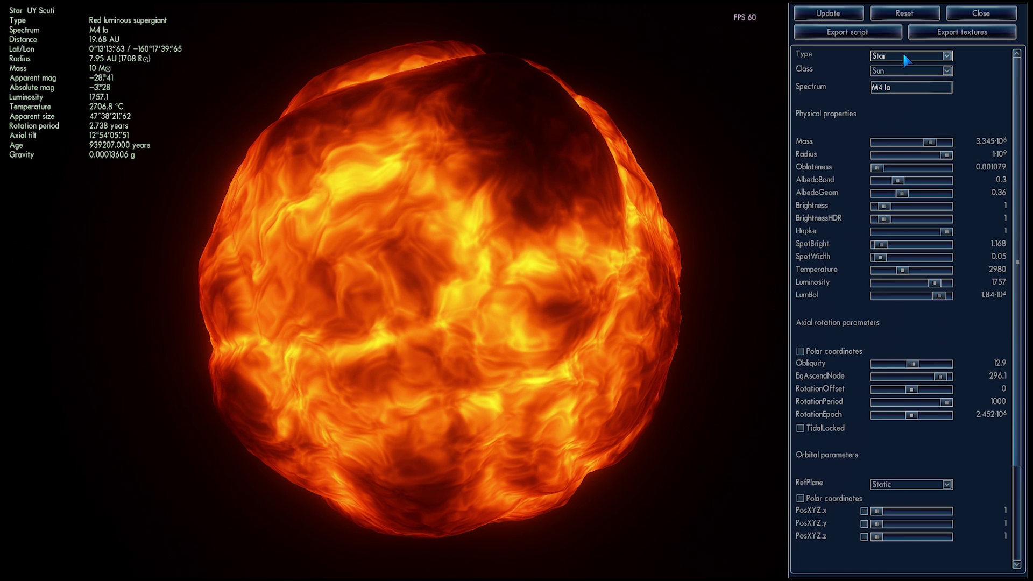
Step: Review the available object types and classes for UY Scuti, keeping the class Sun
click(906, 58)
click(904, 67)
click(904, 71)
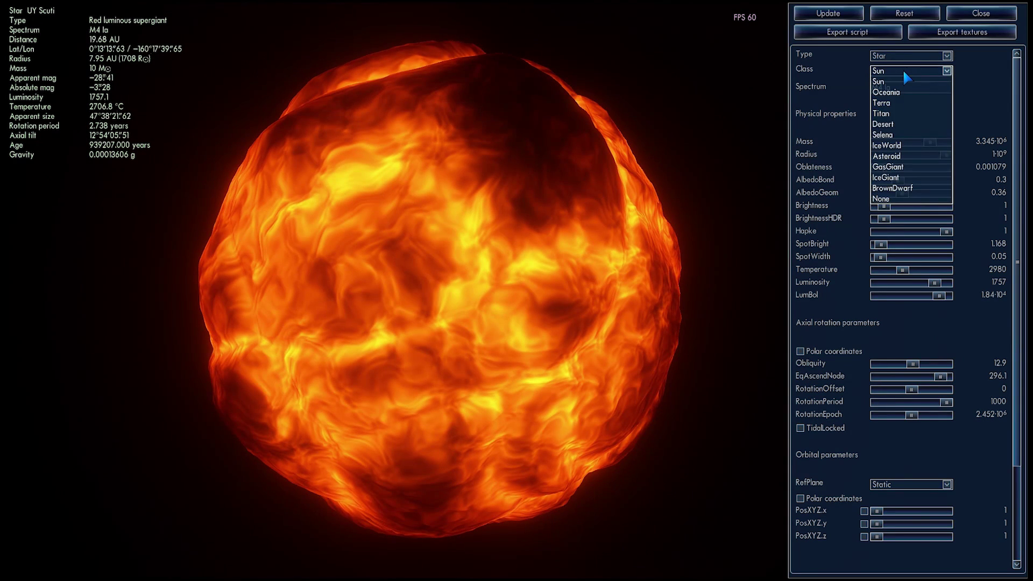
click(904, 80)
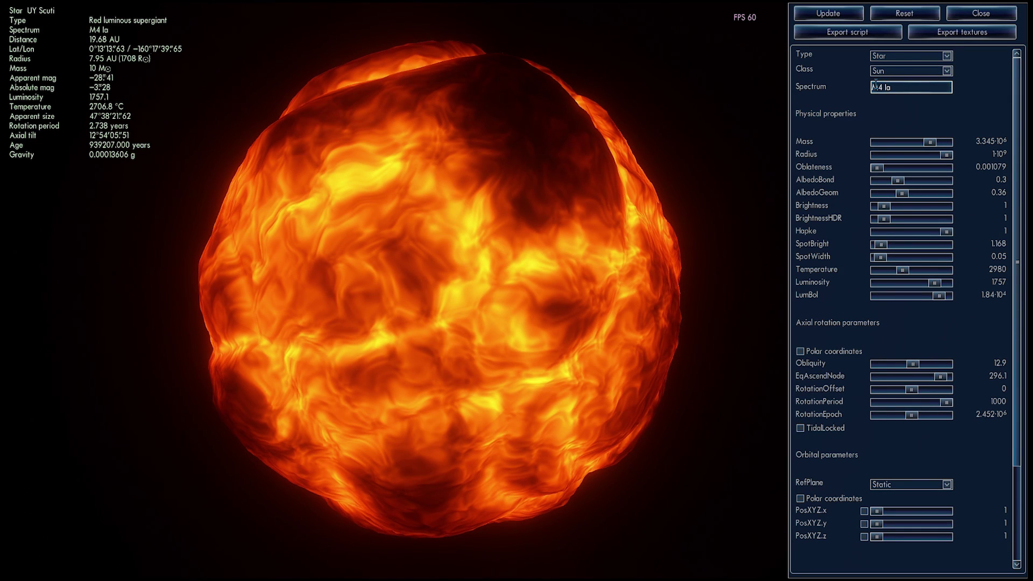
Step: Reduce UY Scuti's radius to 2.245·10^7 and its temperature to 2539
key(s)
key(a)
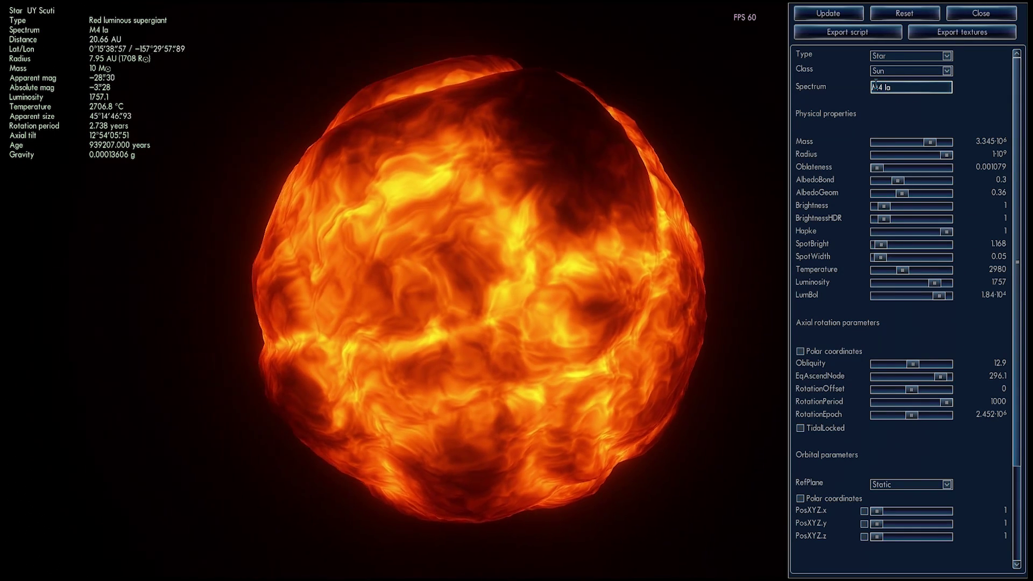
key(w)
key(d)
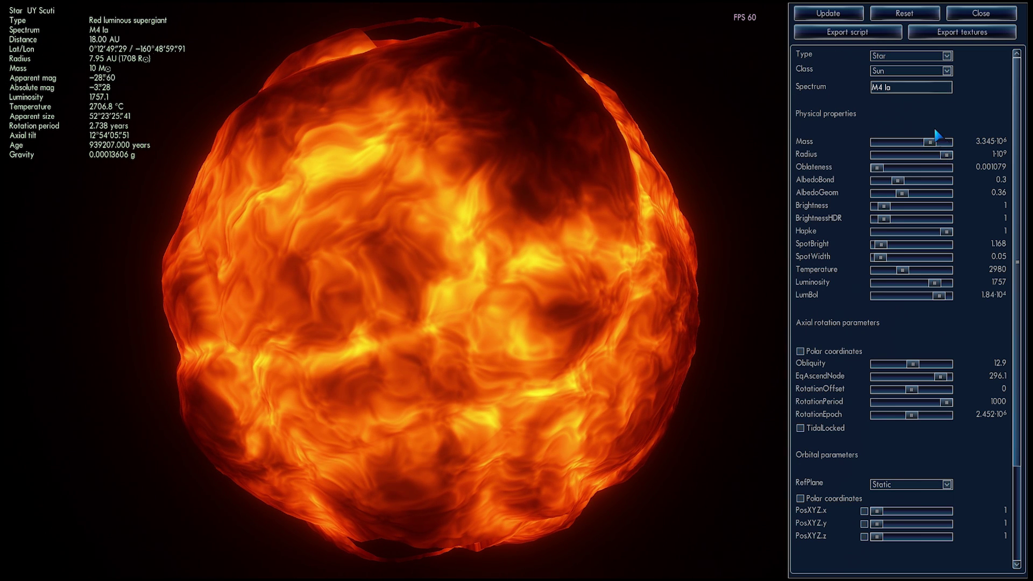
drag(947, 156, 938, 155)
key(w)
key(d)
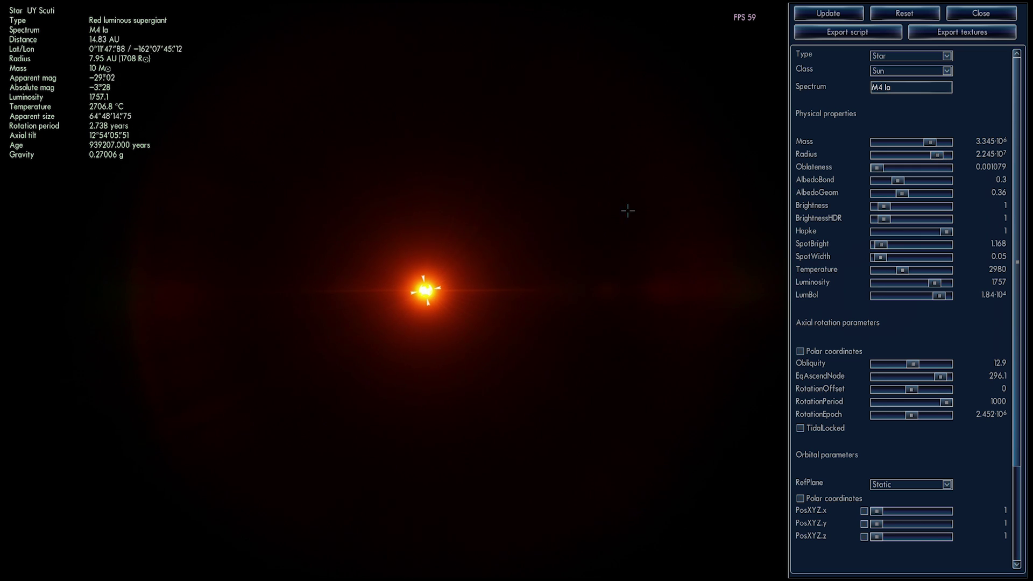
drag(574, 224, 601, 216)
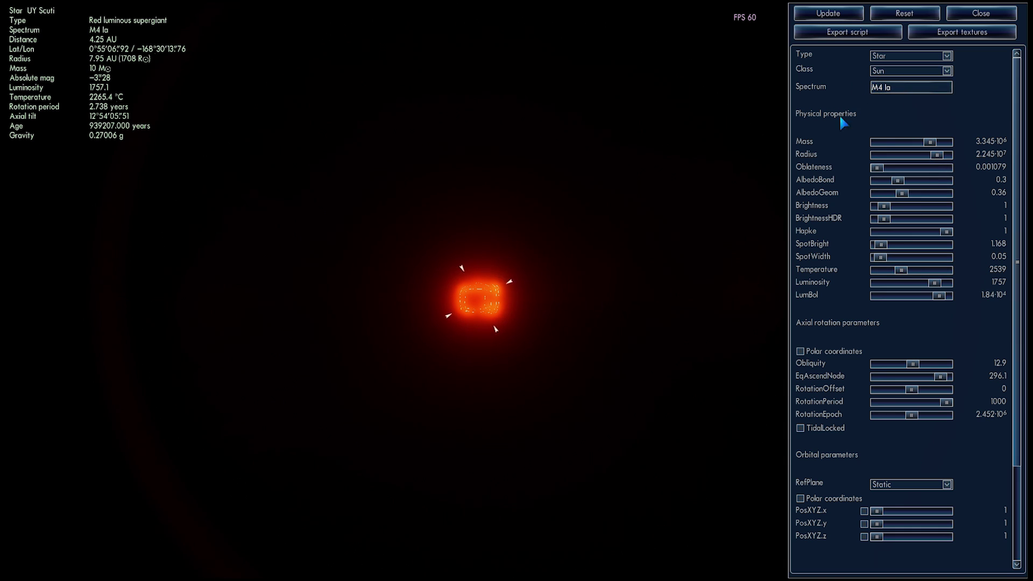
Step: Apply spectrum X to make UY Scuti a black hole, and replace it with Q for a neutron star
key(s)
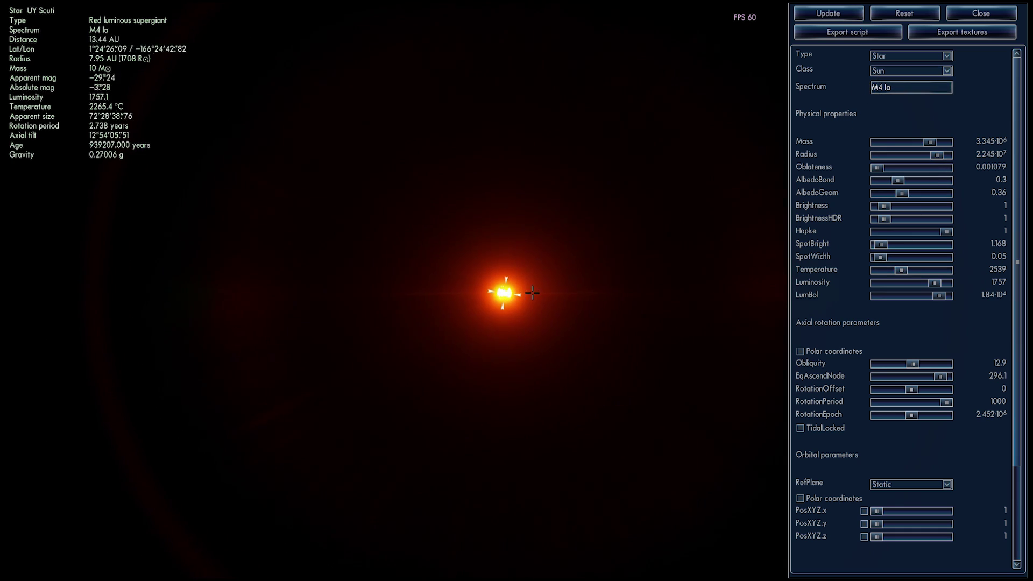
key(w)
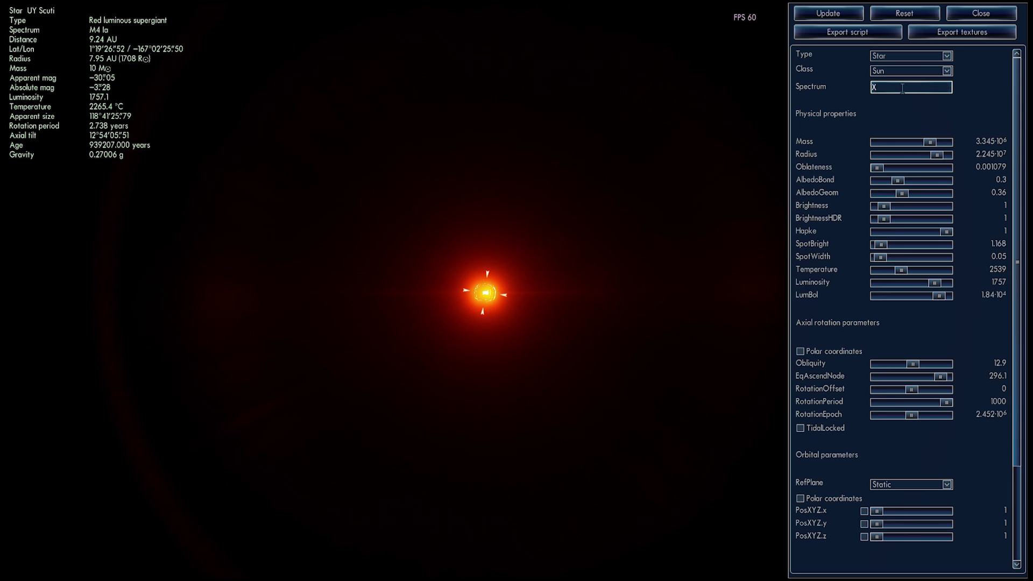
key(Return)
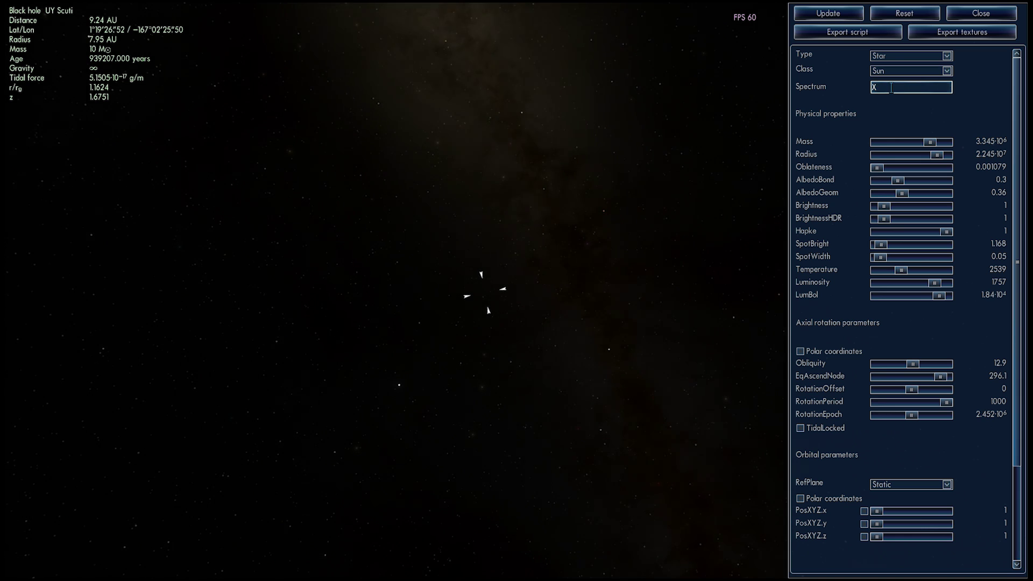
key(Return)
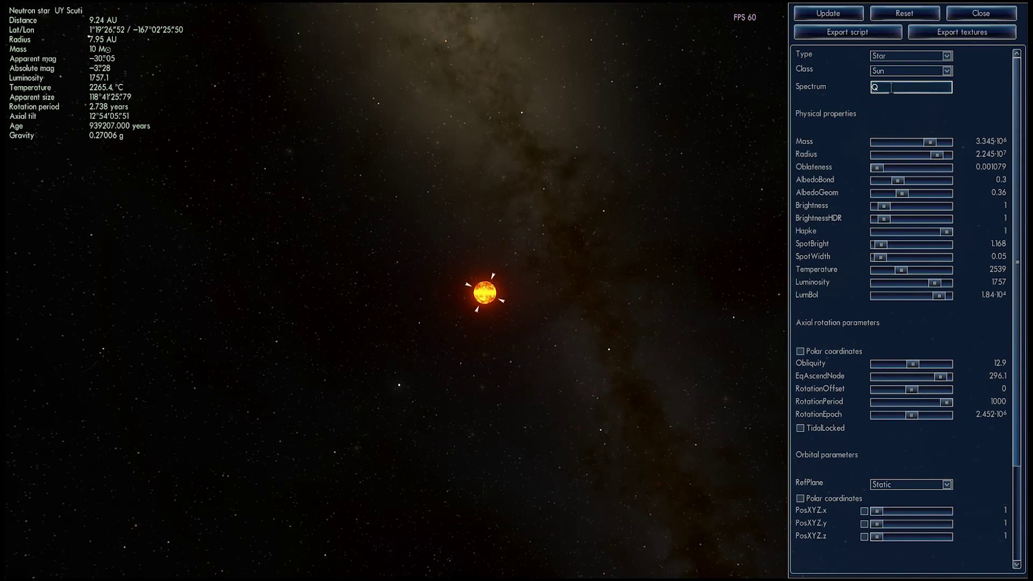
Step: Shrink the neutron star's radius in stages, through 4.153·10^6 down to 6.221·10^5
drag(533, 175, 570, 150)
key(w)
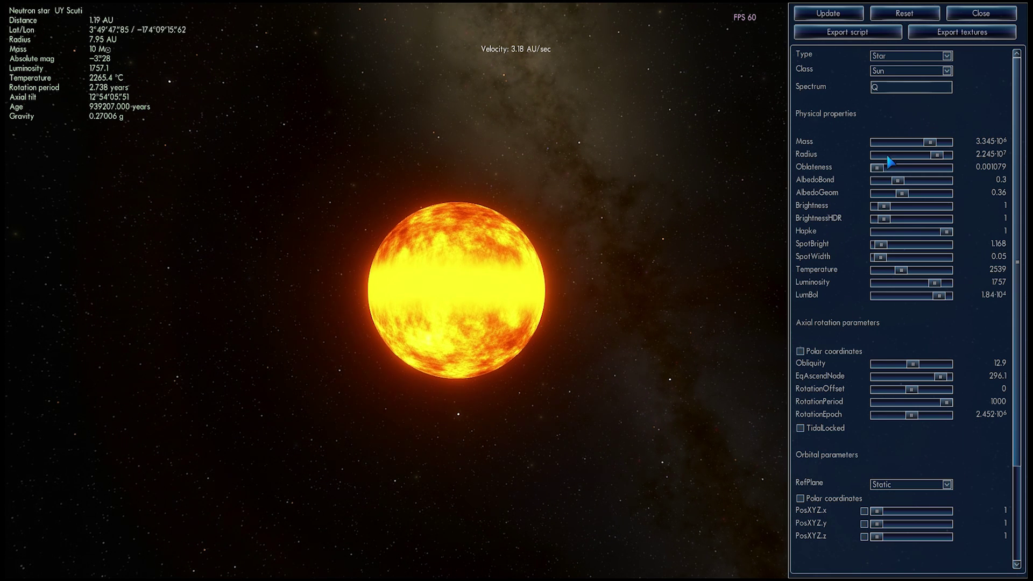
drag(936, 156, 934, 156)
key(w)
drag(538, 269, 702, 263)
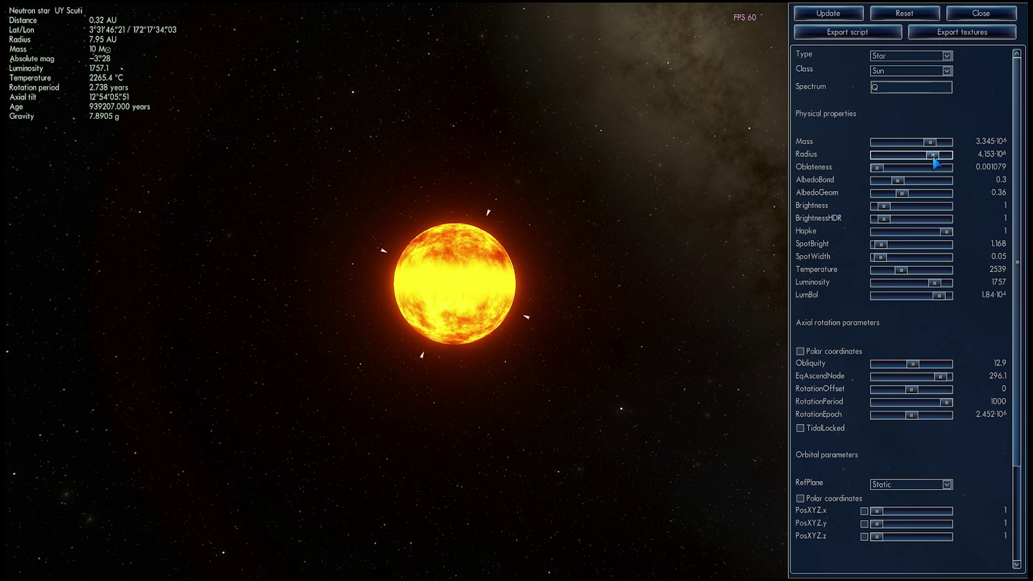
drag(933, 156, 931, 156)
key(w)
drag(538, 269, 699, 269)
scroll(517, 290, down, 2)
key(w)
key(s)
scroll(516, 290, down, 1)
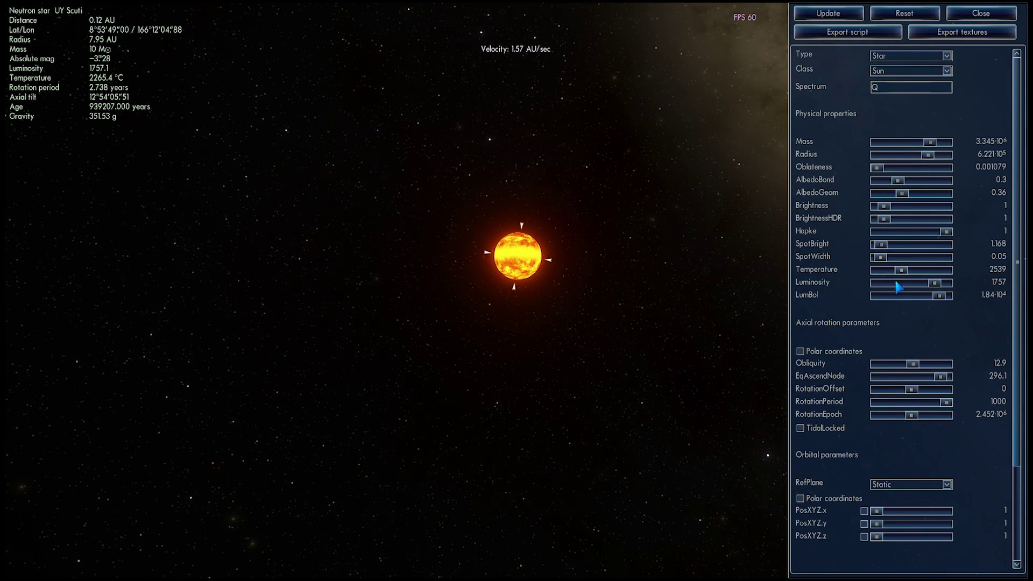
Step: Raise UY Scuti's temperature to 6793, lower it to 2723, and approach the star
click(913, 271)
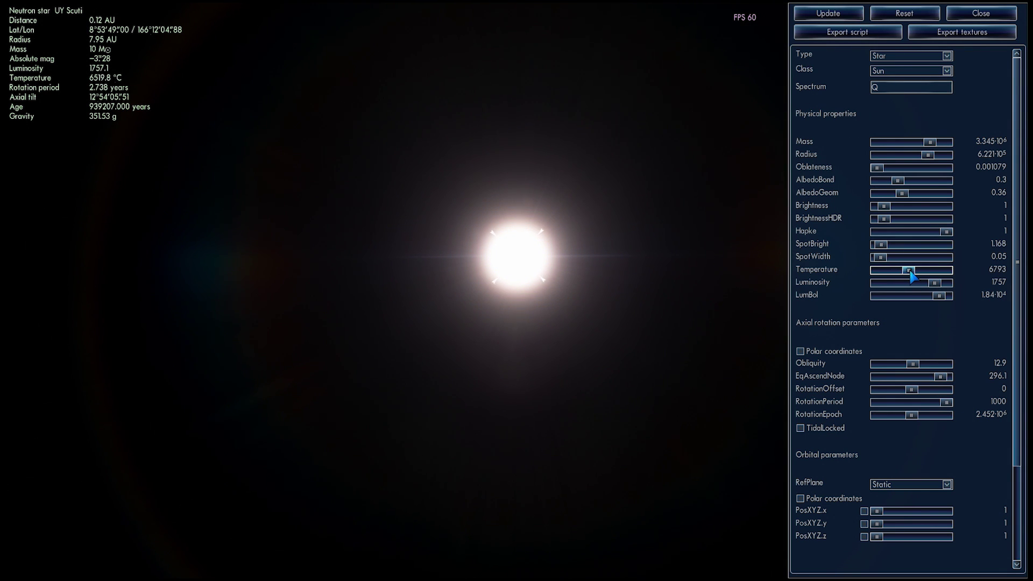
drag(912, 275, 905, 273)
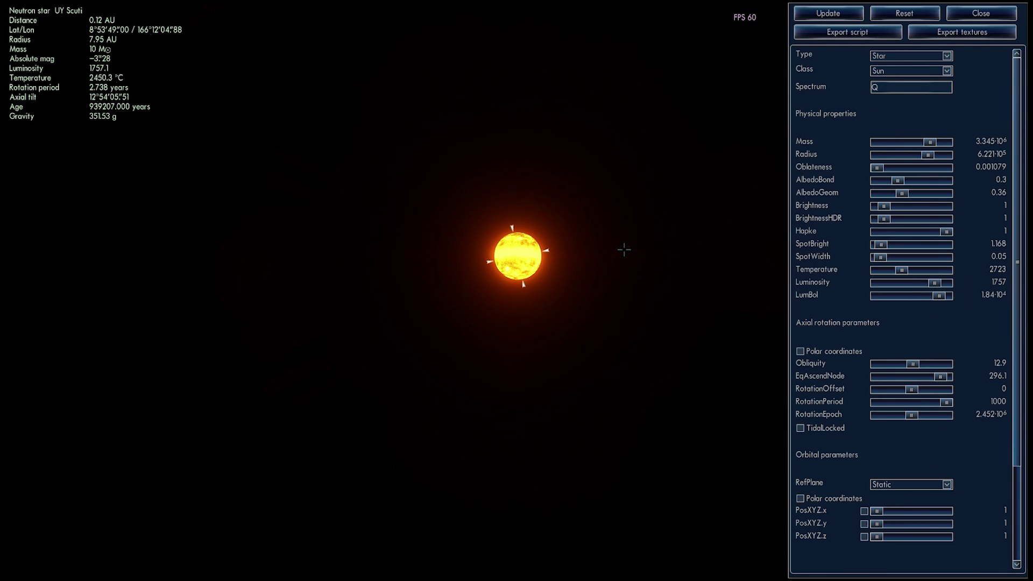
drag(624, 250, 574, 293)
key(w)
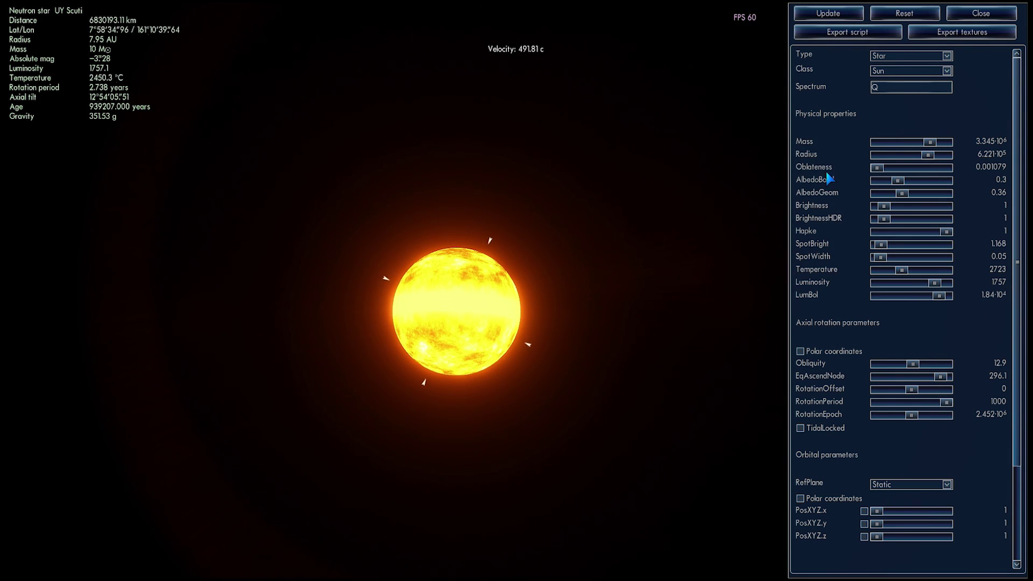
Step: Shrink the neutron star's radius in stages through 6.113·10^4 and 2.629·10^4 down to 205.6, flying closer between reductions
drag(929, 158, 926, 157)
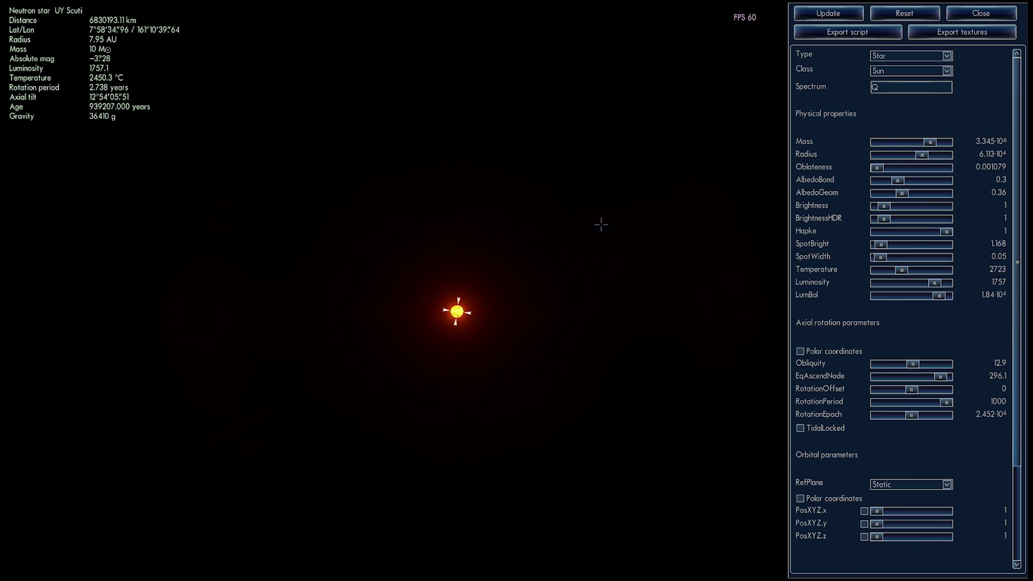
scroll(601, 224, up, 4)
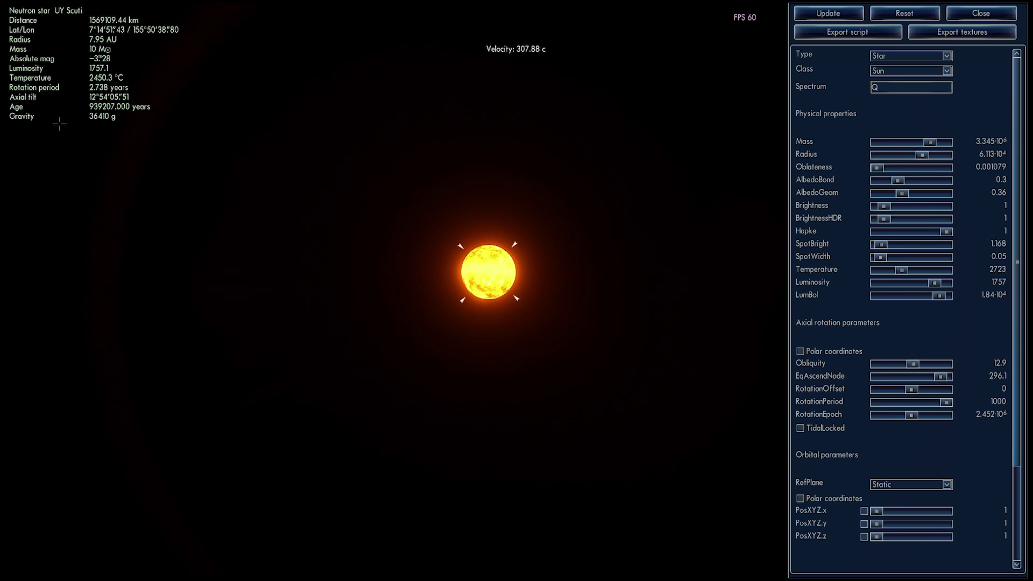
key(w)
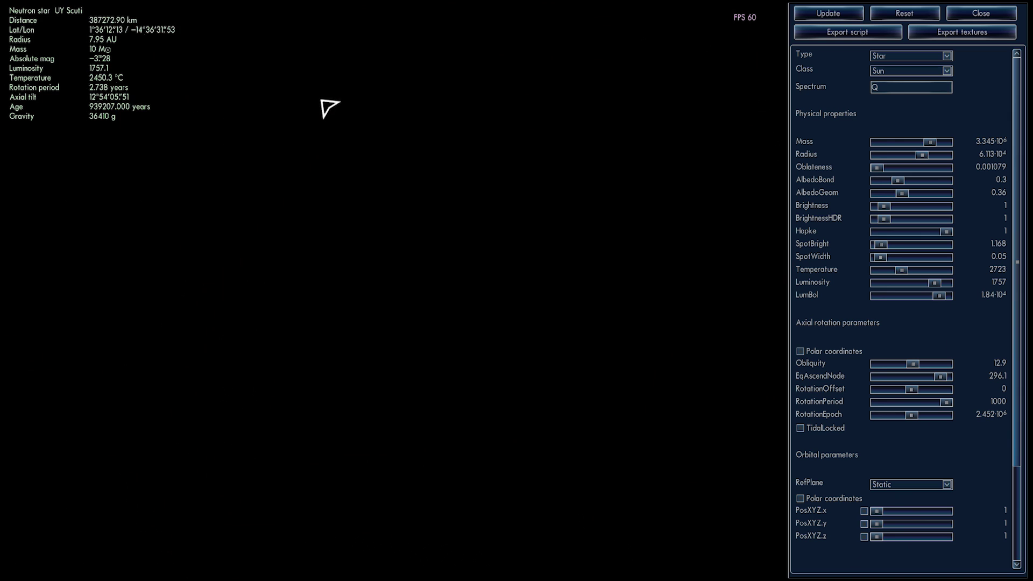
key(s)
key(w)
key(w)
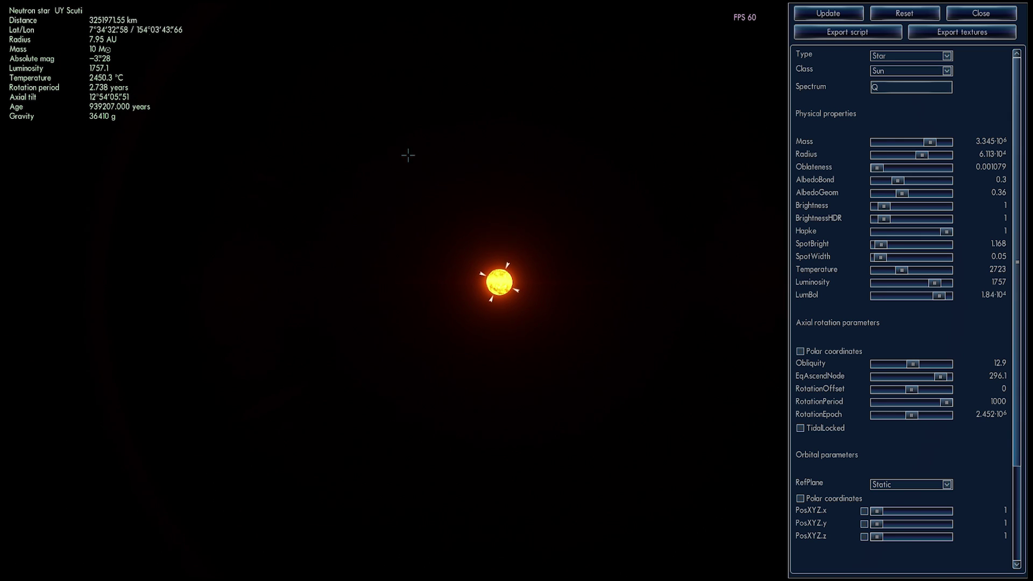
key(w)
drag(433, 175, 451, 214)
scroll(451, 207, down, 1)
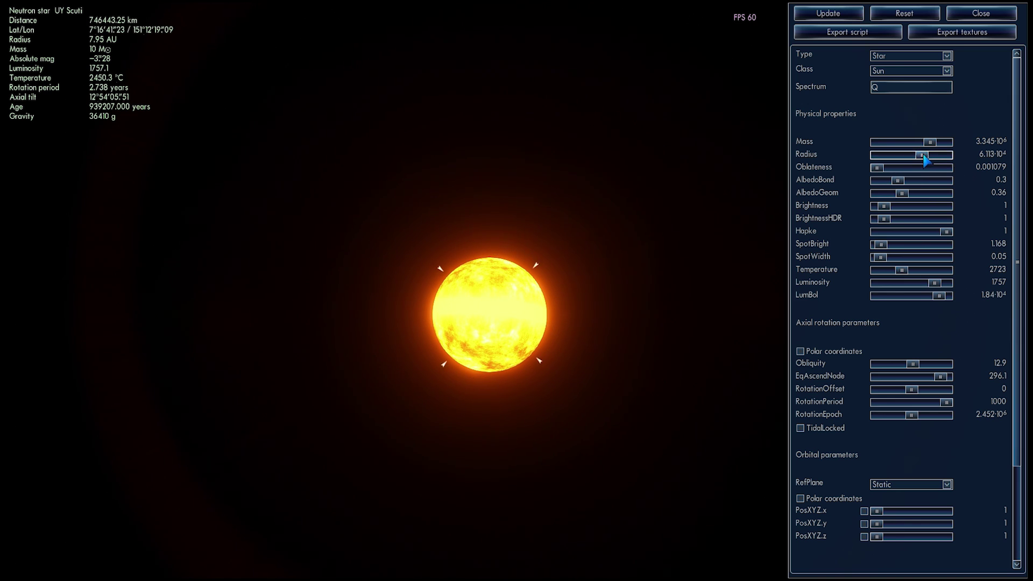
drag(924, 159, 922, 159)
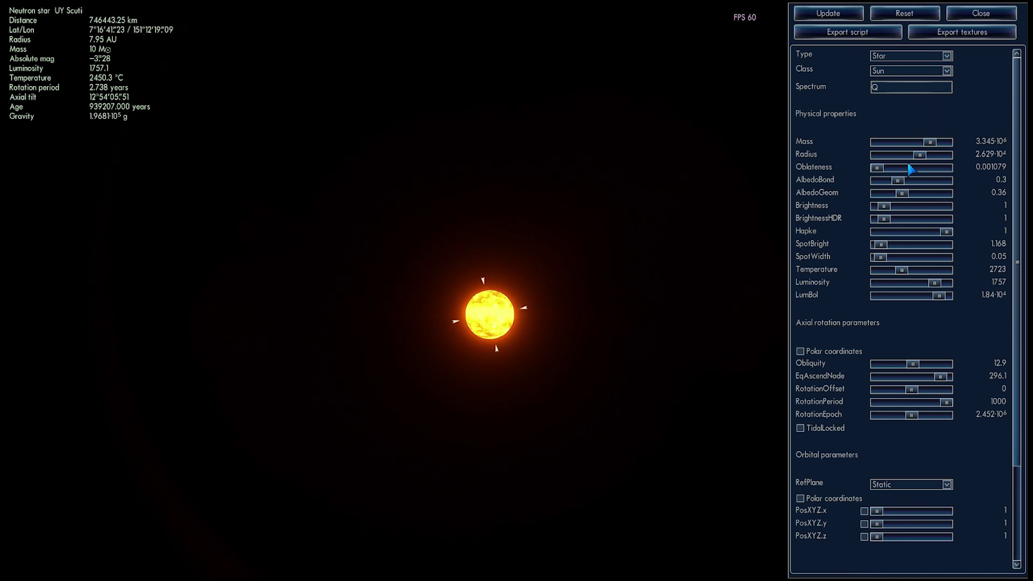
drag(924, 159, 920, 159)
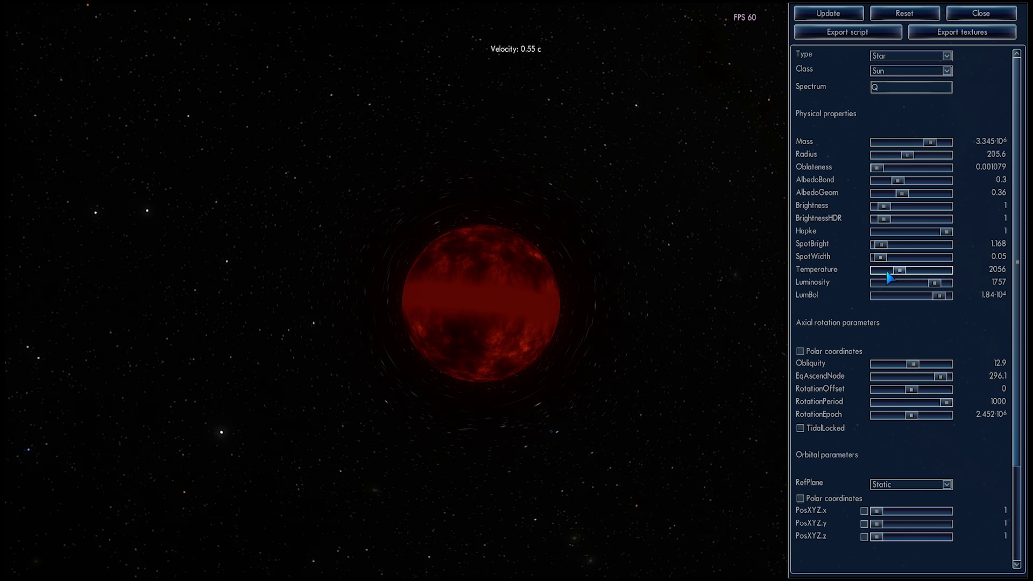
Step: Raise the neutron star's temperature to 4780, view its glow from near and far, and lower the temperature to 2056
drag(905, 274, 907, 272)
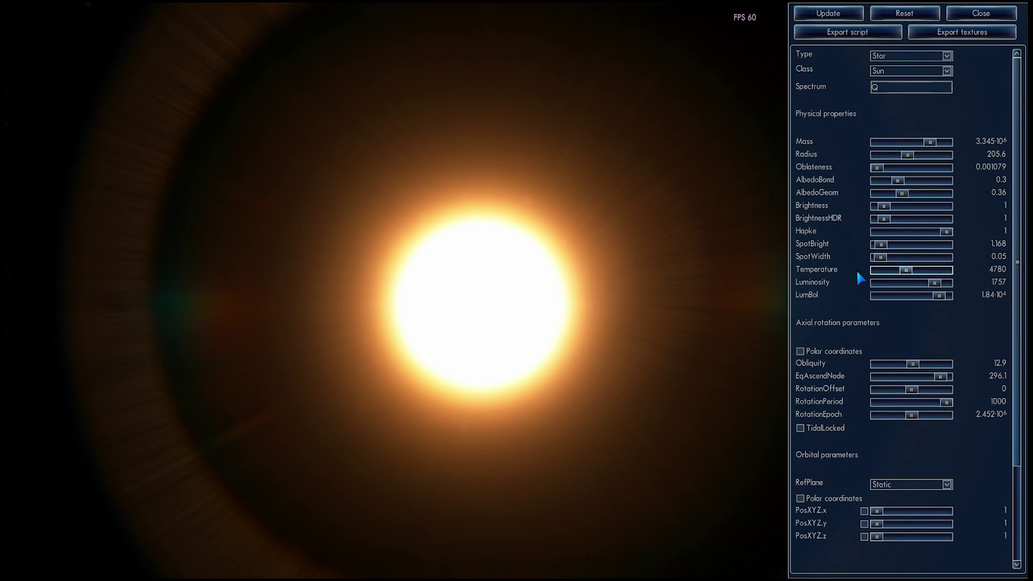
key(s)
scroll(517, 290, down, 2)
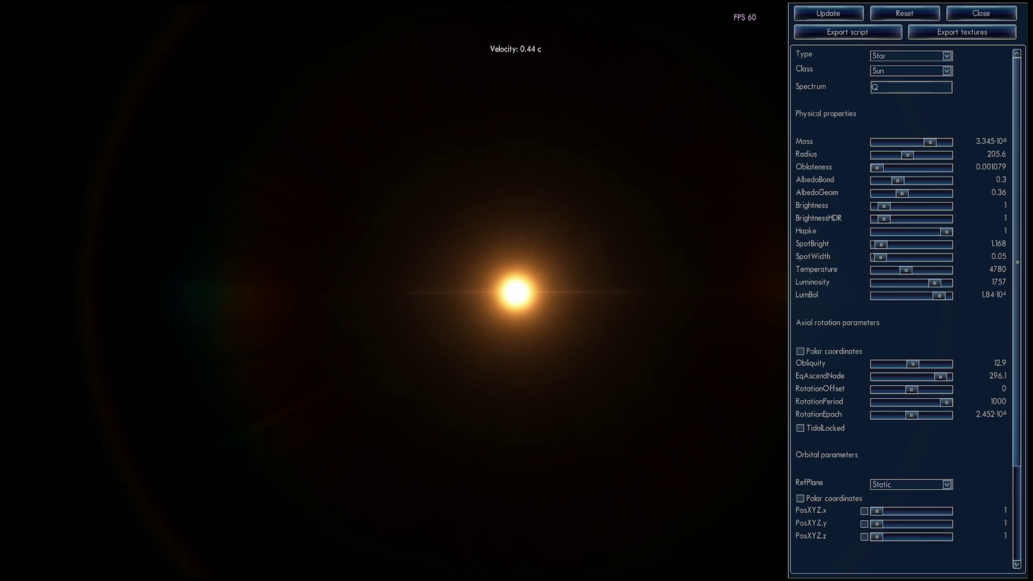
key(w)
key(s)
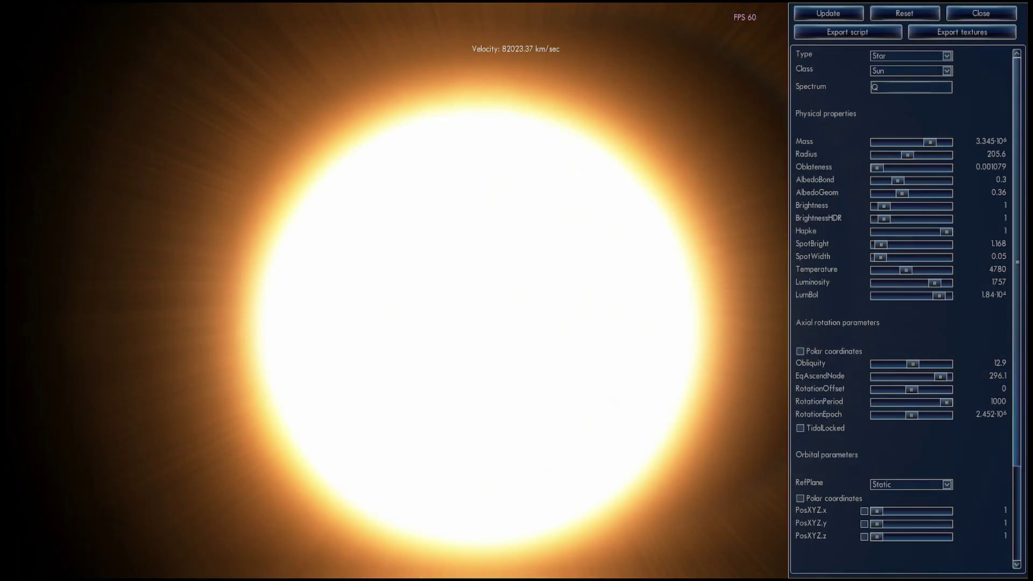
key(s)
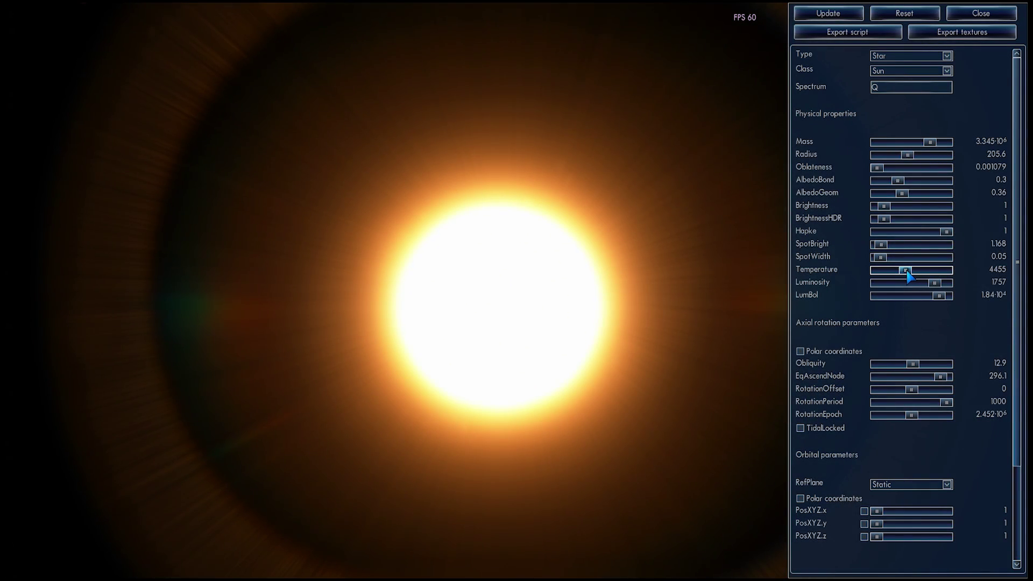
drag(907, 271, 901, 270)
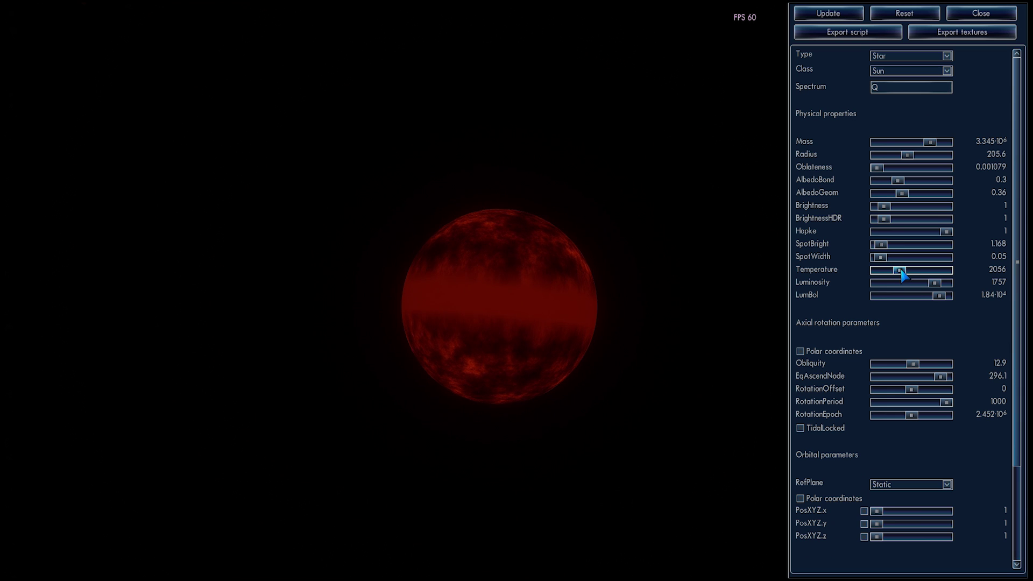
Step: Examine the dark neutron star's surface and the distorted starlight around it from different distances and angles
key(w)
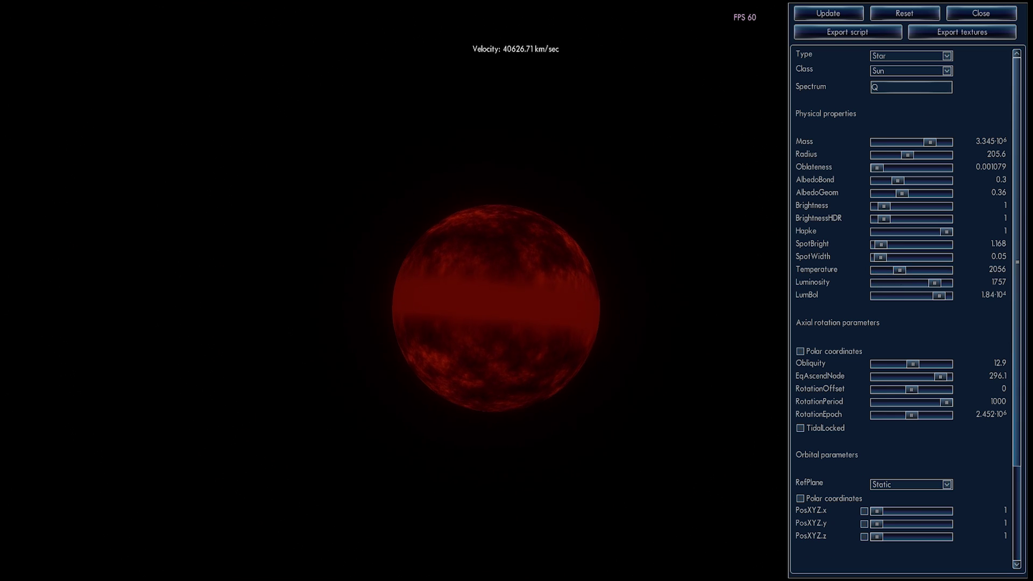
mouse_move(81, 572)
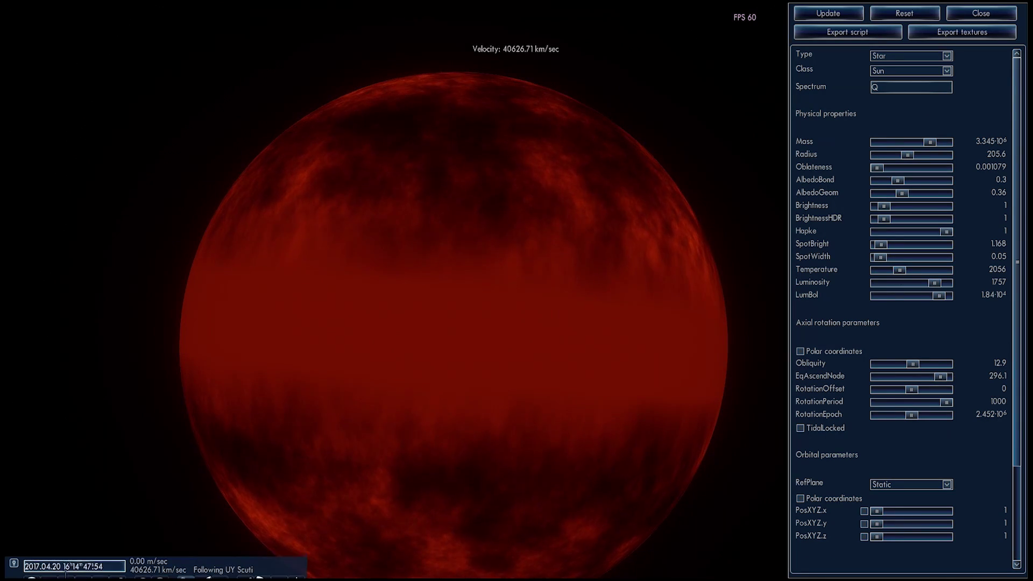
drag(486, 334, 484, 393)
right_drag(485, 392, 474, 349)
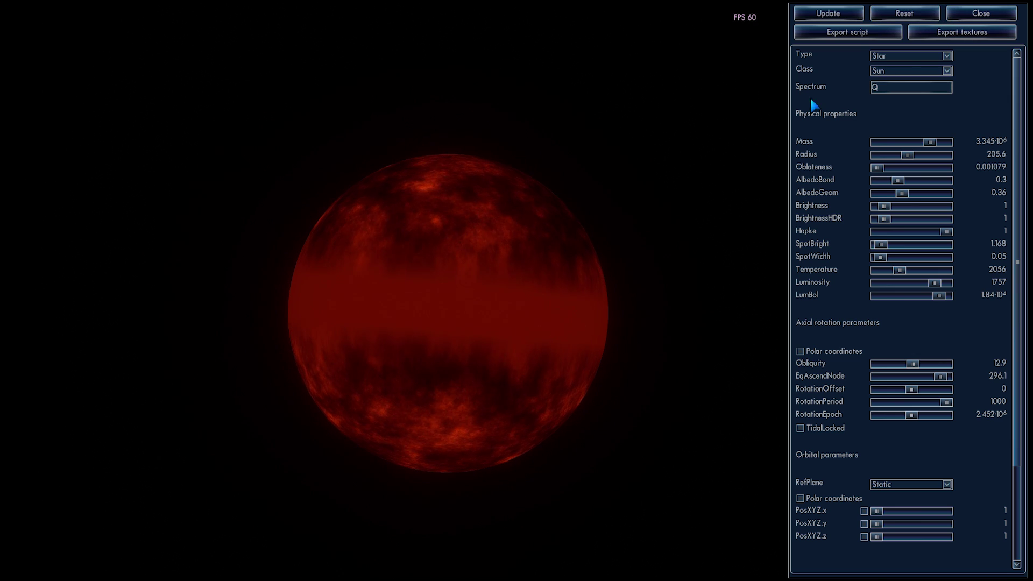
scroll(684, 225, down, 2)
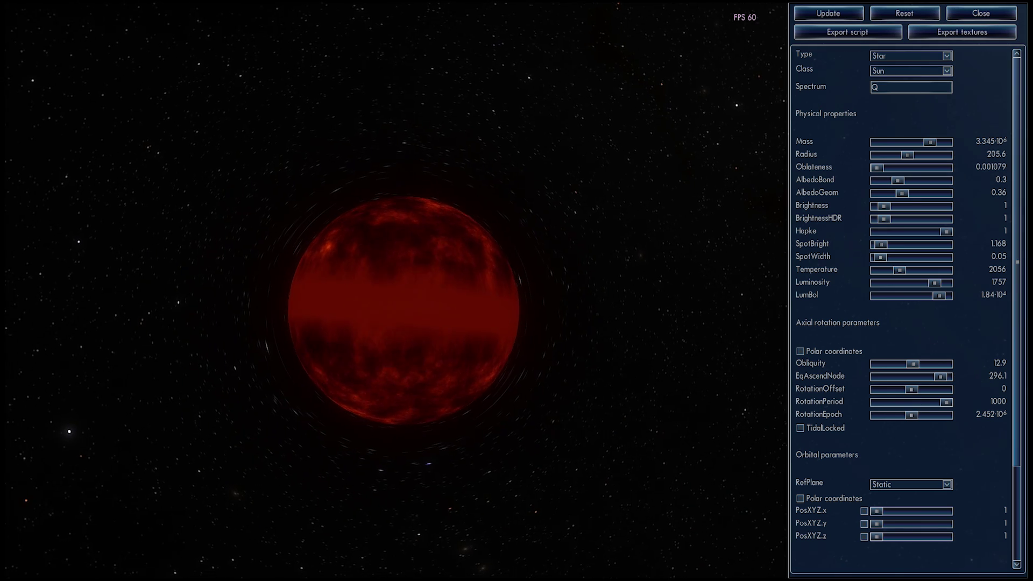
scroll(410, 306, up, 2)
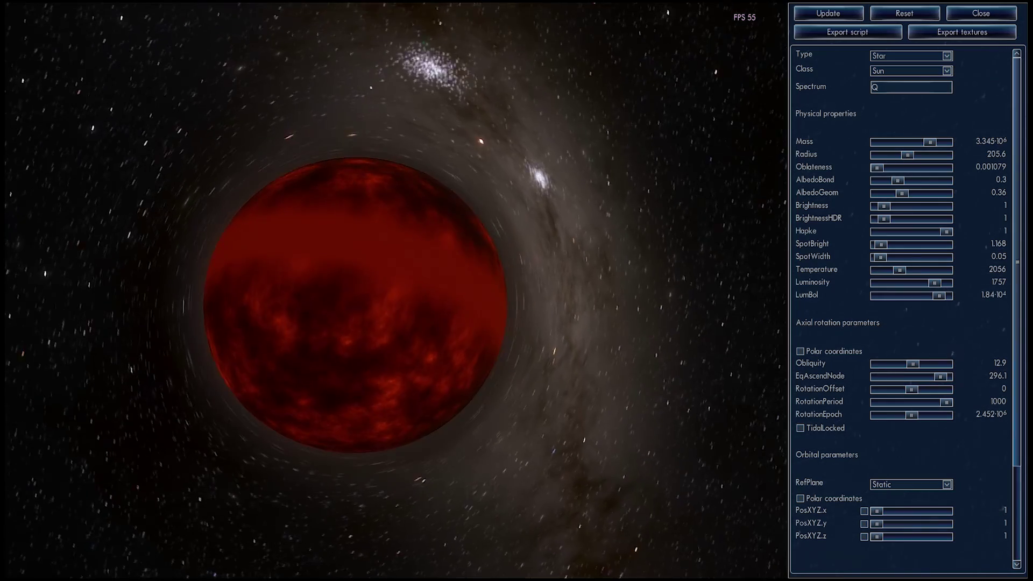
right_drag(695, 183, 790, 248)
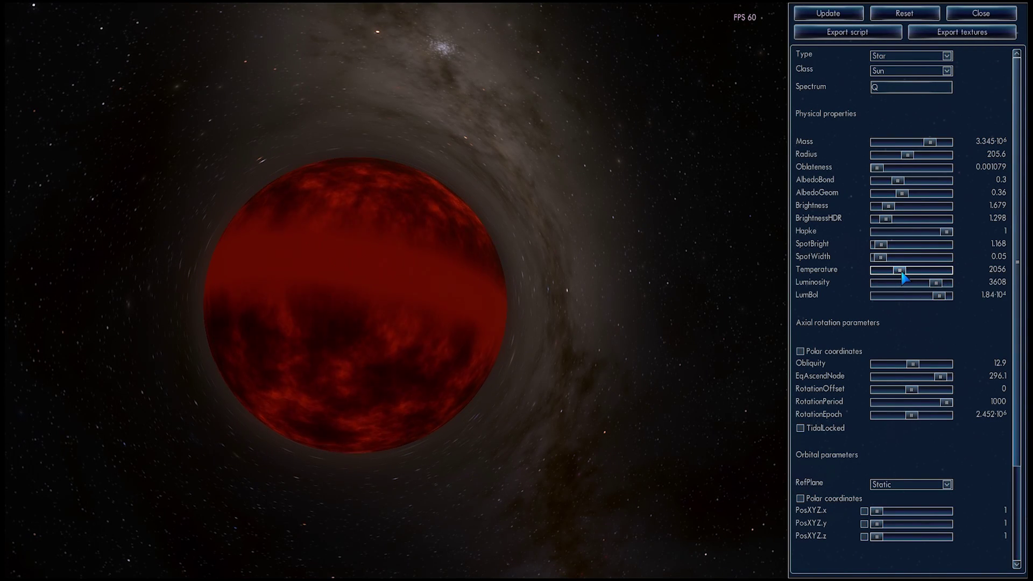
Step: Vary the star's temperature through 1.279·10^4, 2922 and 6.913·10^4 while viewing its surface, and set it back to 2056
drag(902, 273, 912, 275)
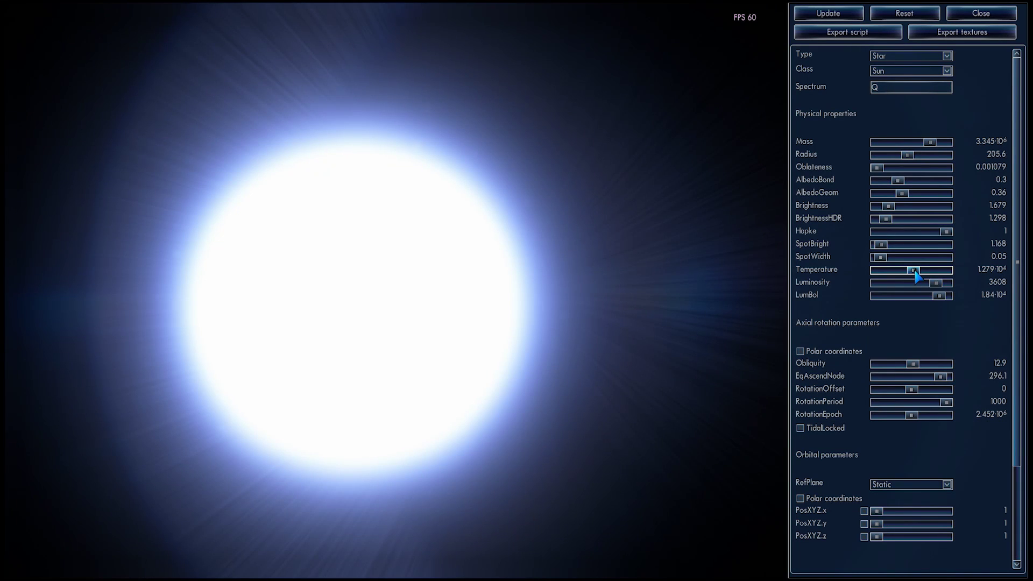
drag(910, 273, 904, 274)
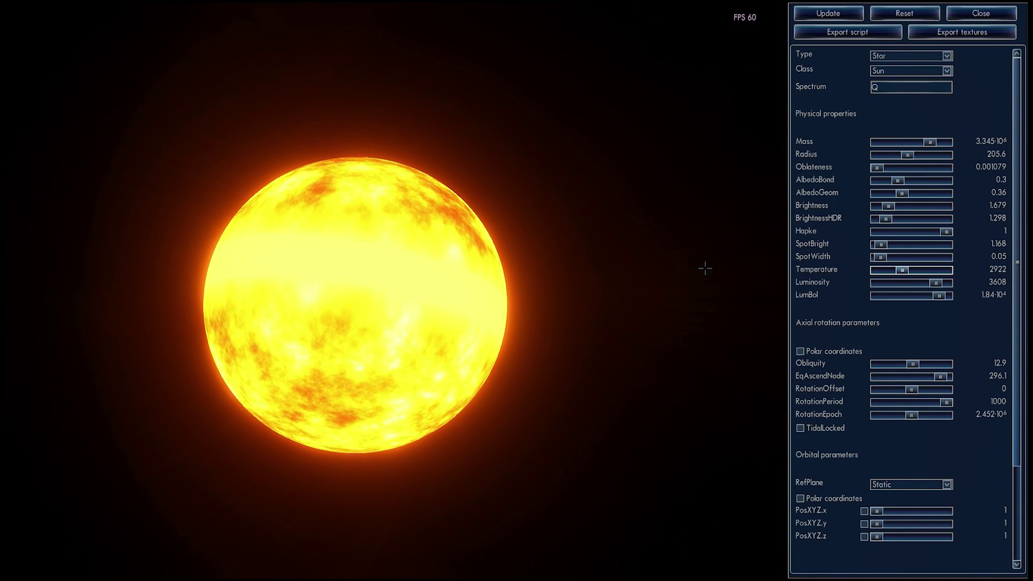
drag(360, 247, 451, 245)
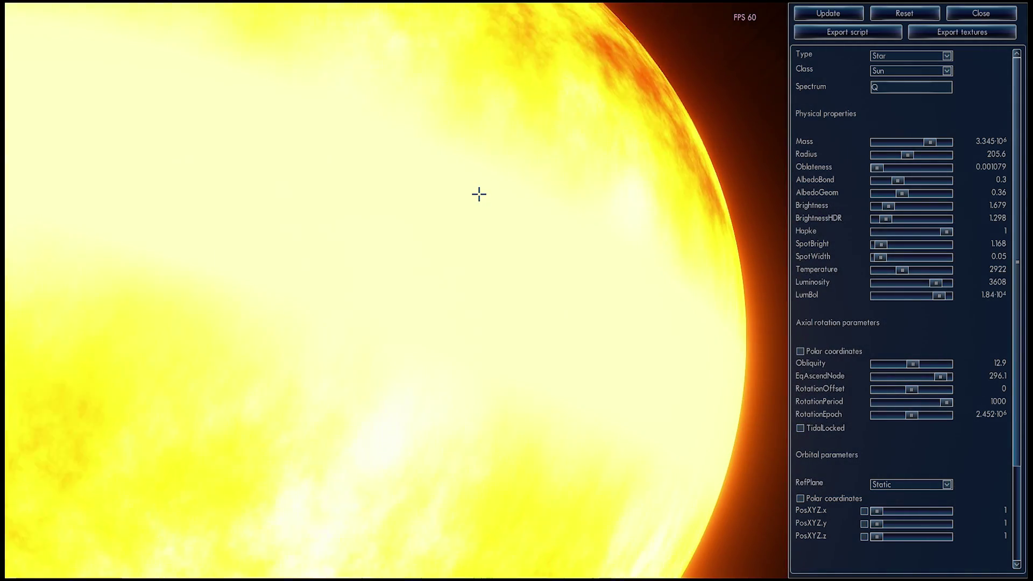
drag(475, 186, 825, 63)
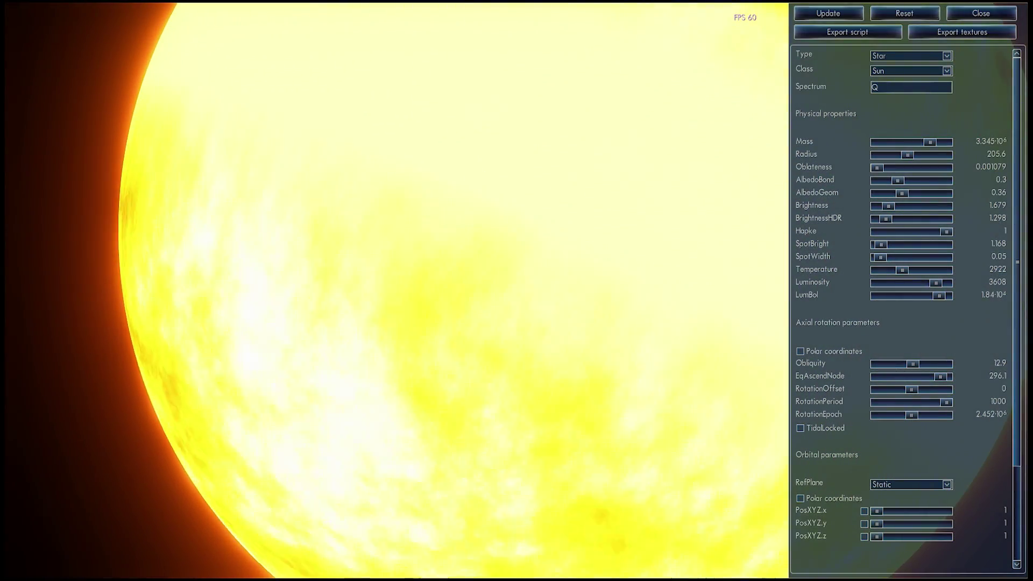
drag(484, 181, 456, 181)
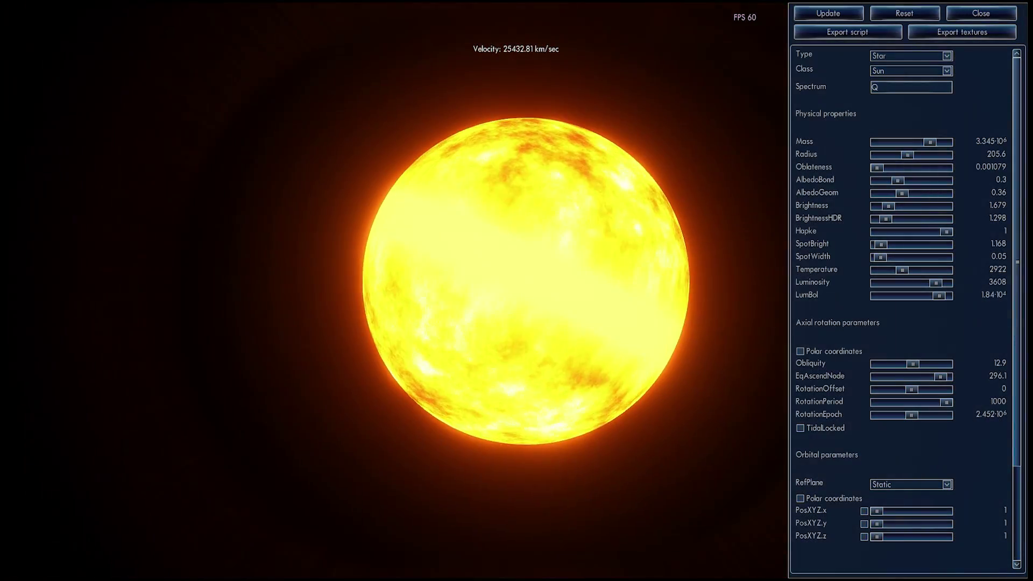
drag(547, 212, 484, 219)
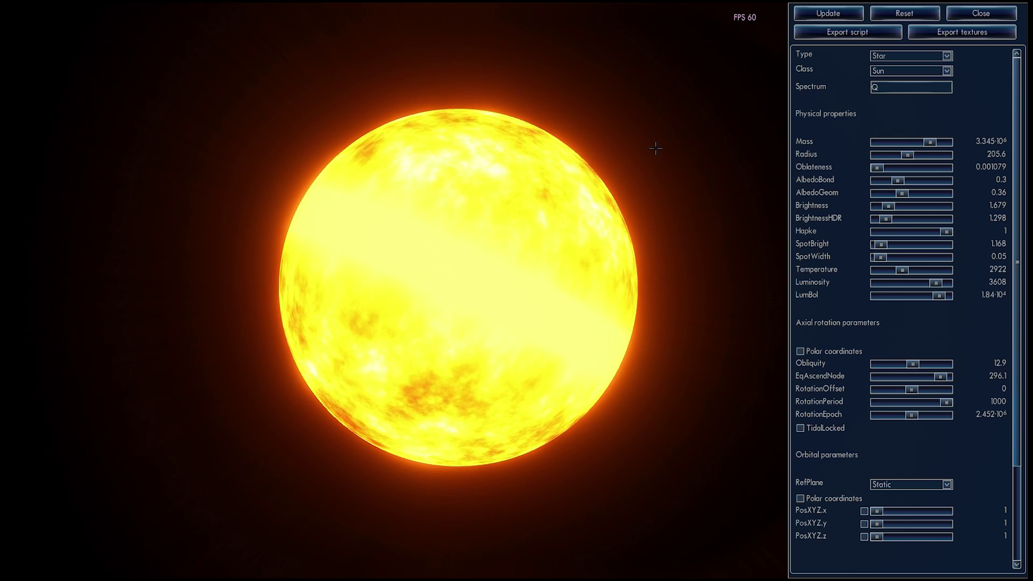
drag(904, 274, 912, 273)
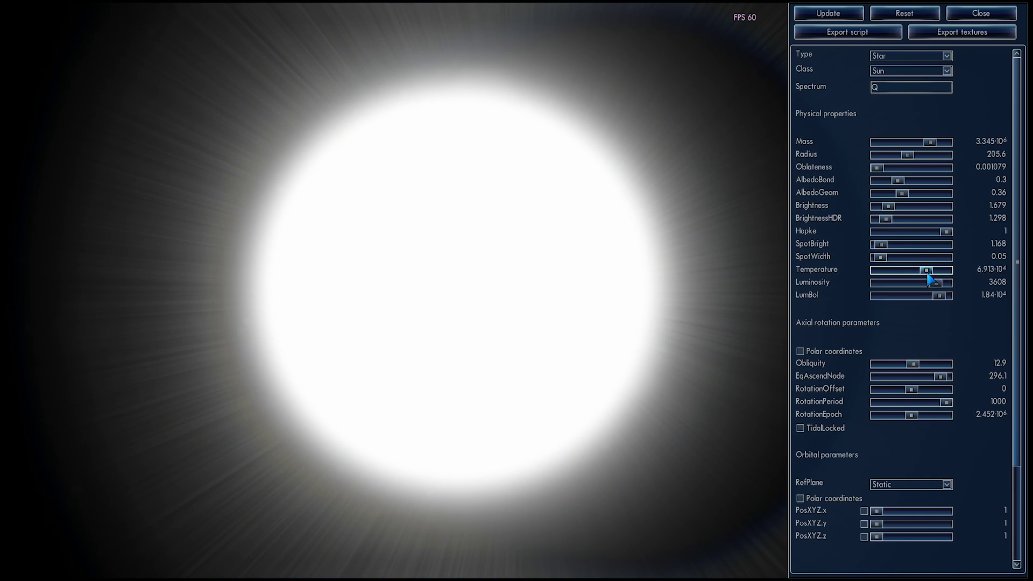
drag(907, 276, 900, 278)
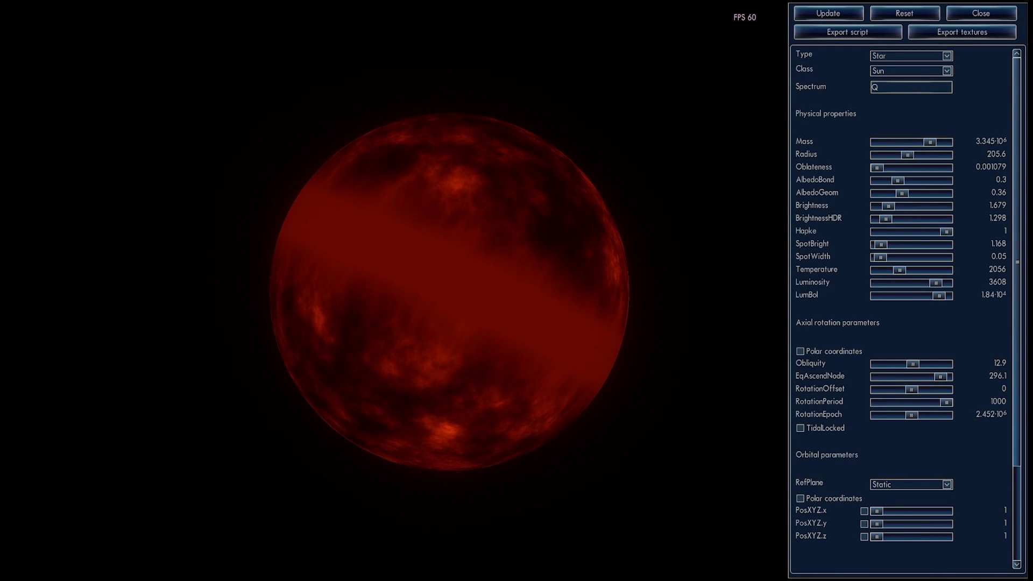
Step: Examine the cooled neutron star up close from several sides, including the area away from its equatorial band
key(w)
scroll(443, 290, down, 1)
key(w)
scroll(443, 291, down, 2)
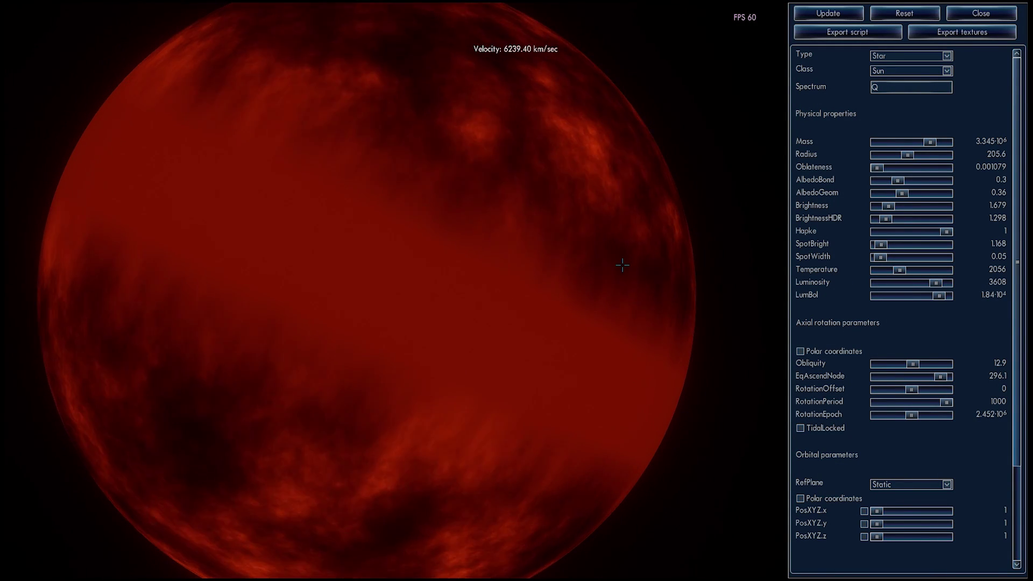
right_drag(559, 291, 589, 438)
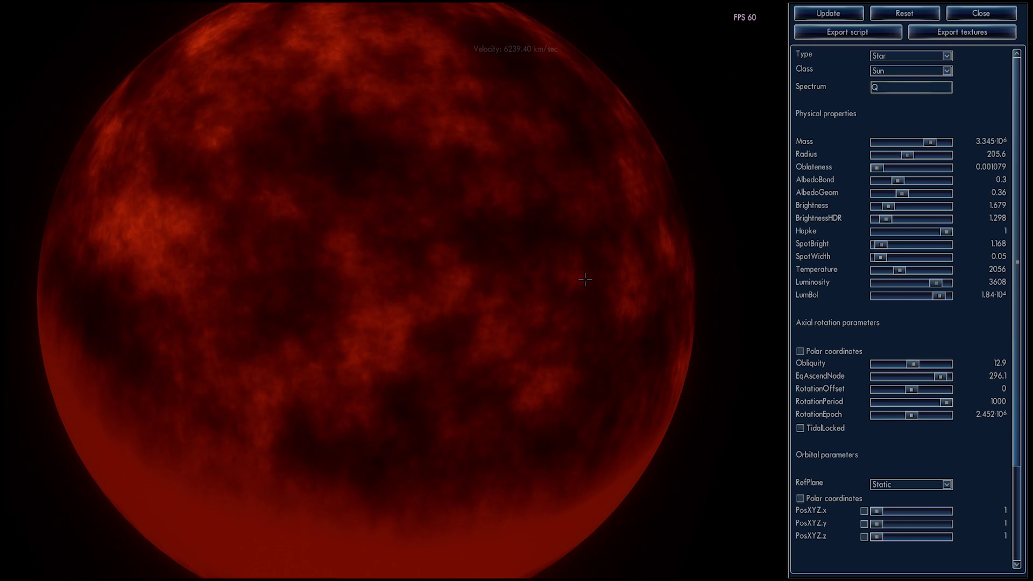
key(s)
right_drag(560, 292, 624, 344)
key(w)
right_drag(560, 301, 619, 334)
key(s)
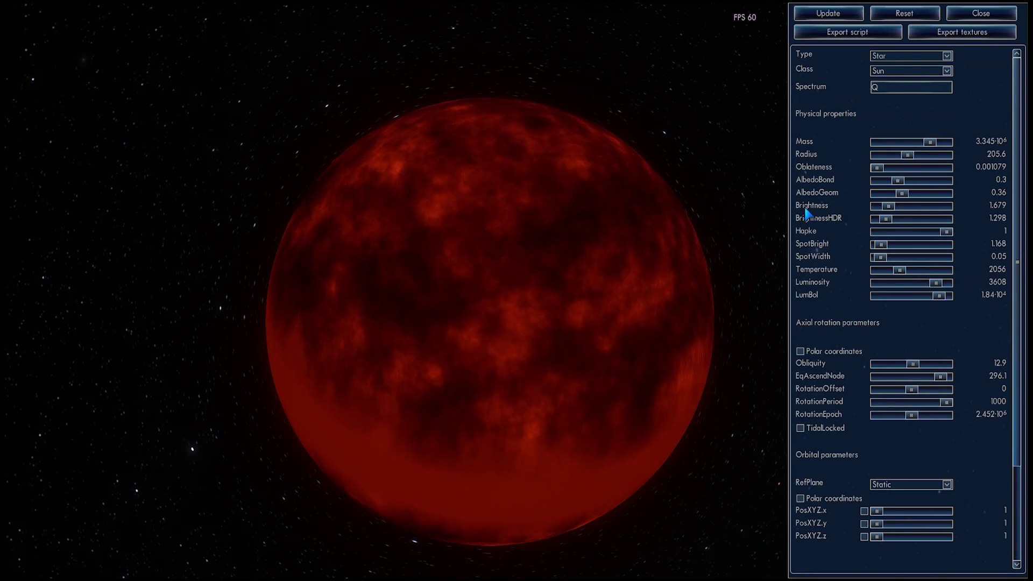
Step: Reduce the neutron star's radius to 109.2 and its temperature to 1916, and view it against the surrounding stars
drag(909, 164, 908, 160)
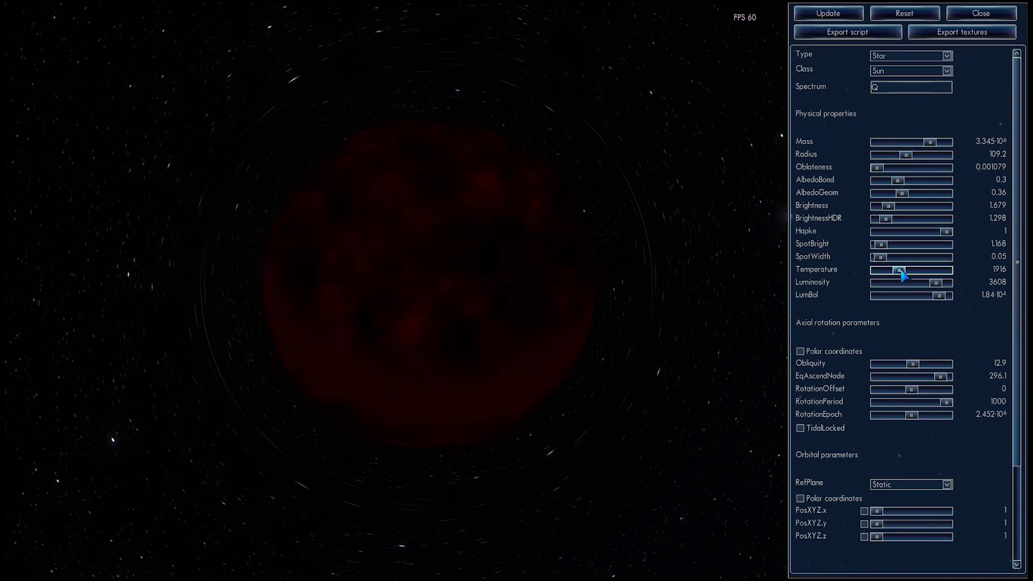
key(w)
right_drag(544, 272, 376, 280)
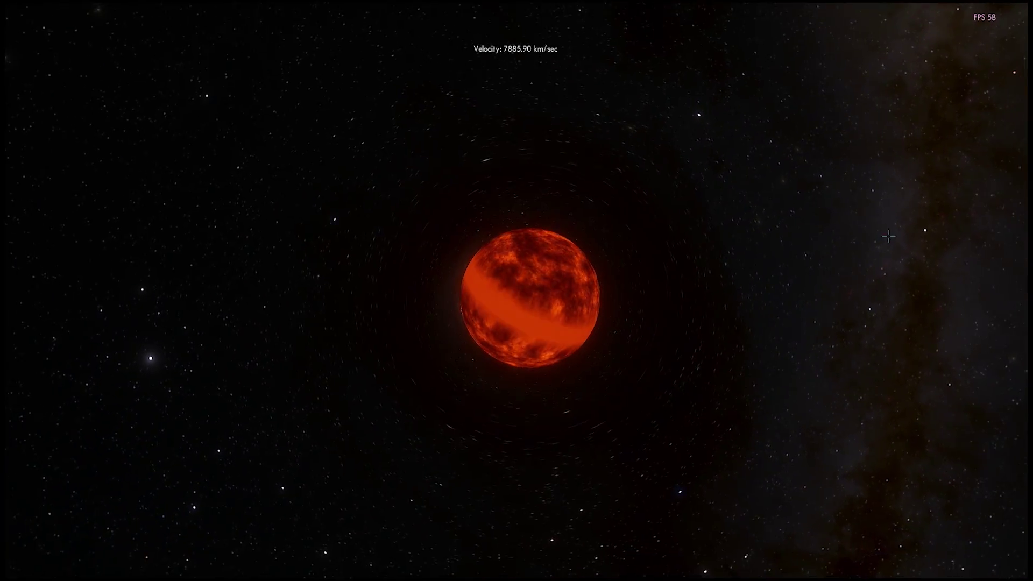
key(w)
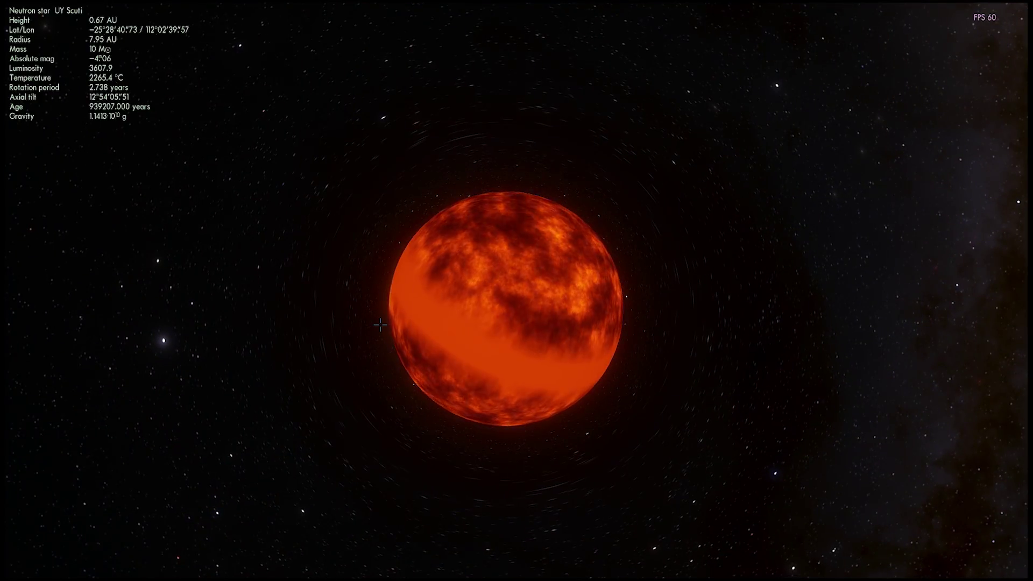
Step: Travel to TRAPPIST-1, back away from it, and set its spectrum to B V and its temperature to 8999
key(F3)
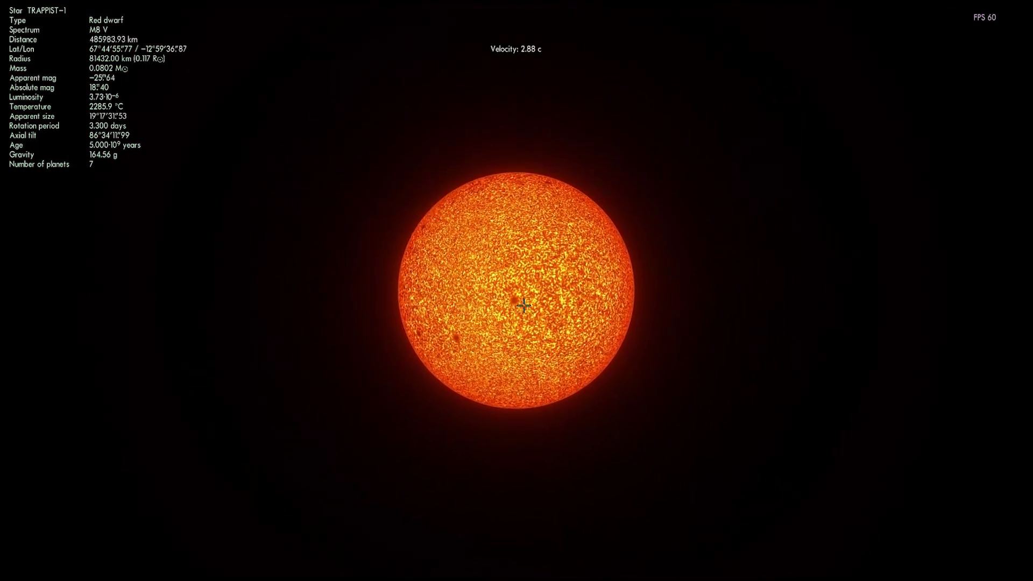
key(s)
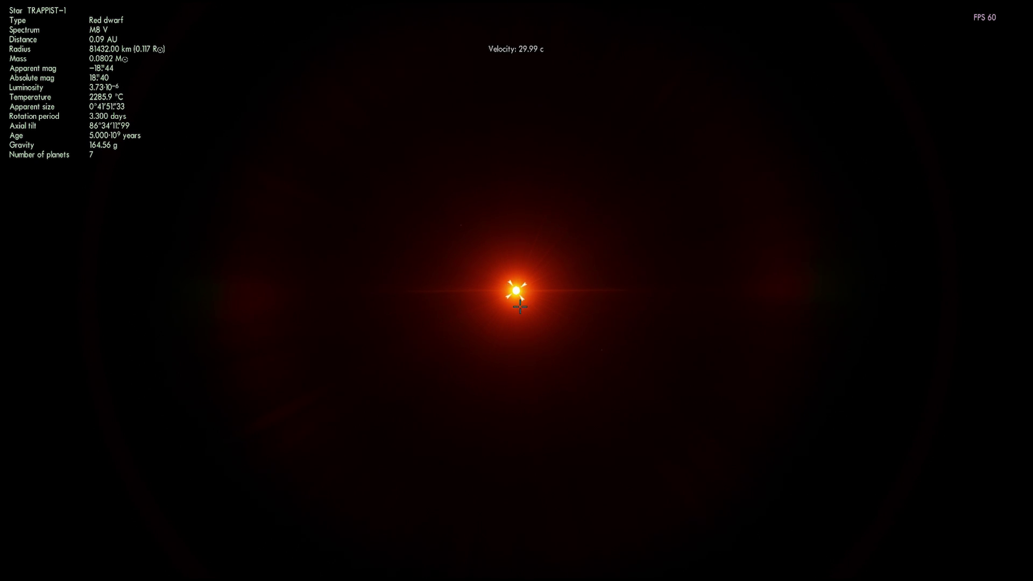
key(shift+F2)
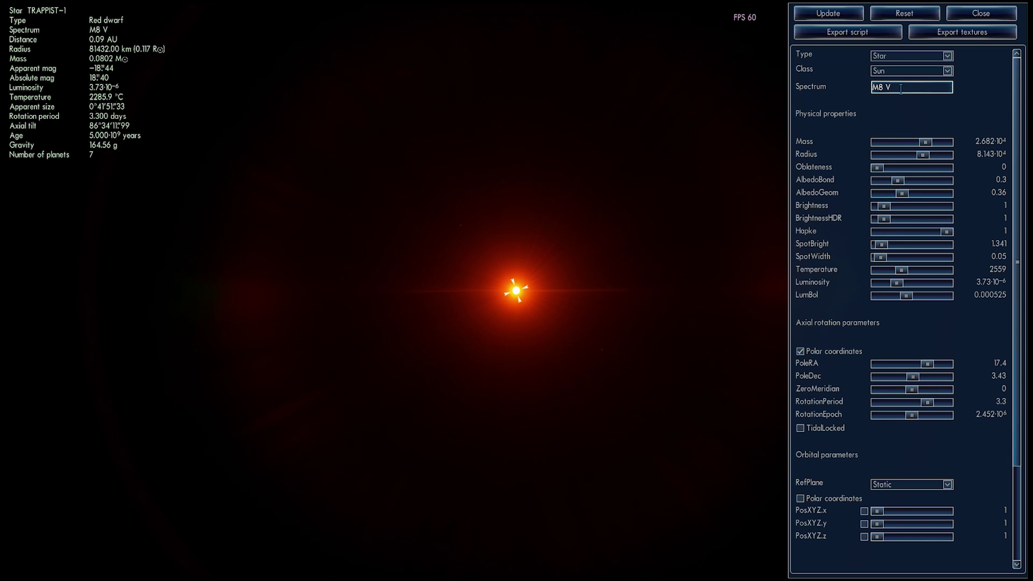
drag(897, 283, 903, 286)
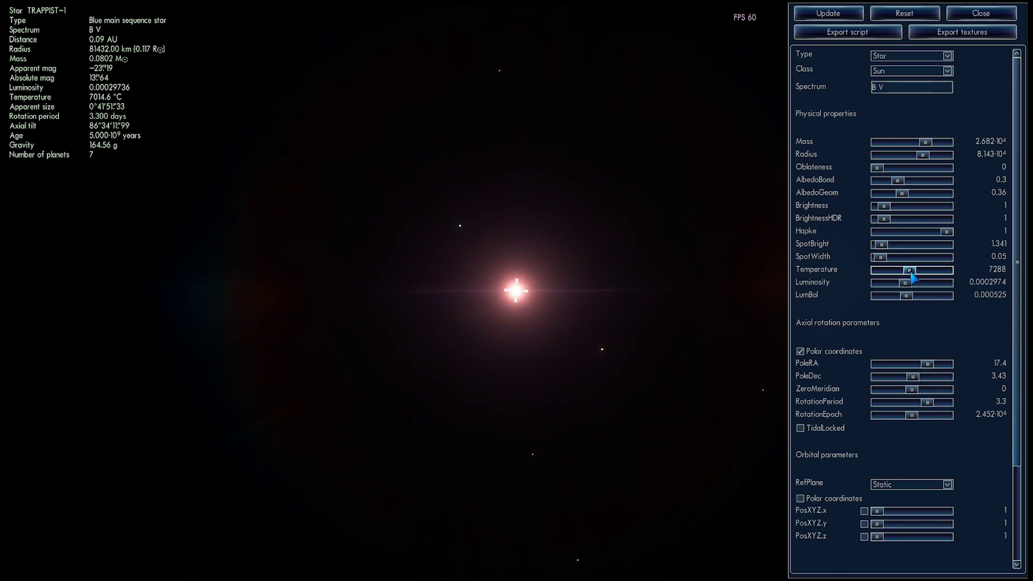
drag(639, 266, 541, 247)
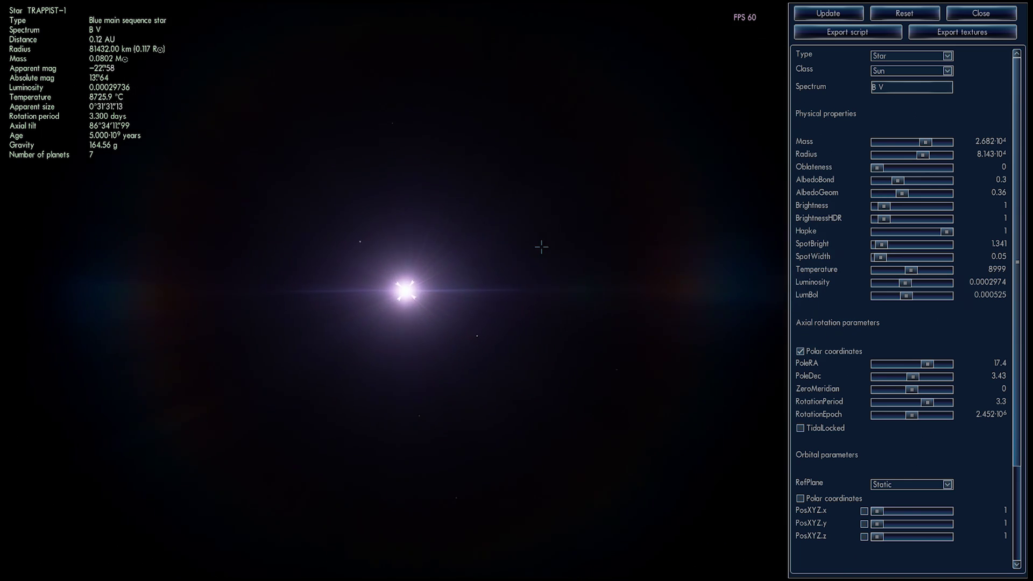
Step: Travel to the planet TRAPPIST-1 e from its star and view its clouds and oceans from orbit
click(13, 399)
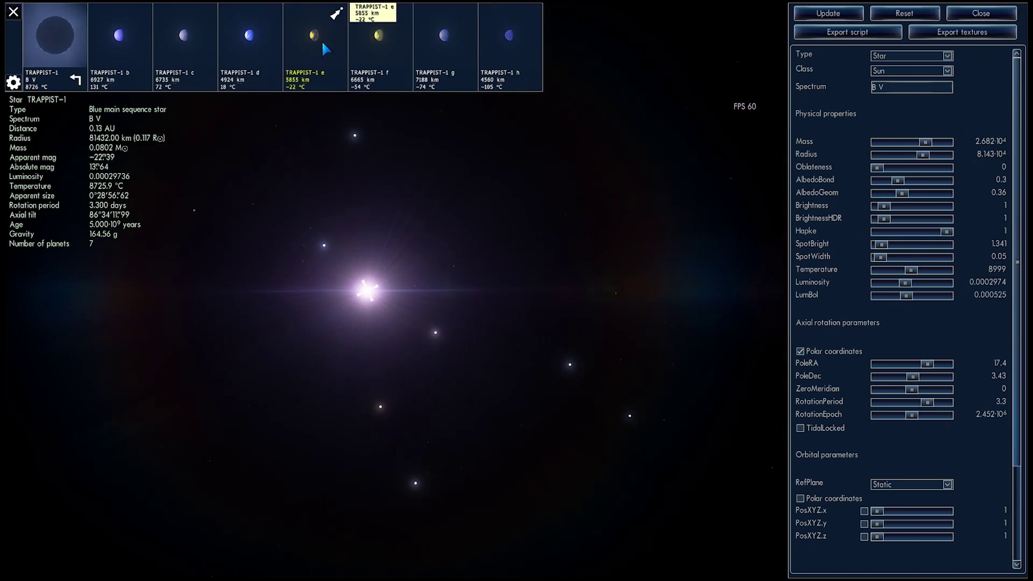
click(323, 44)
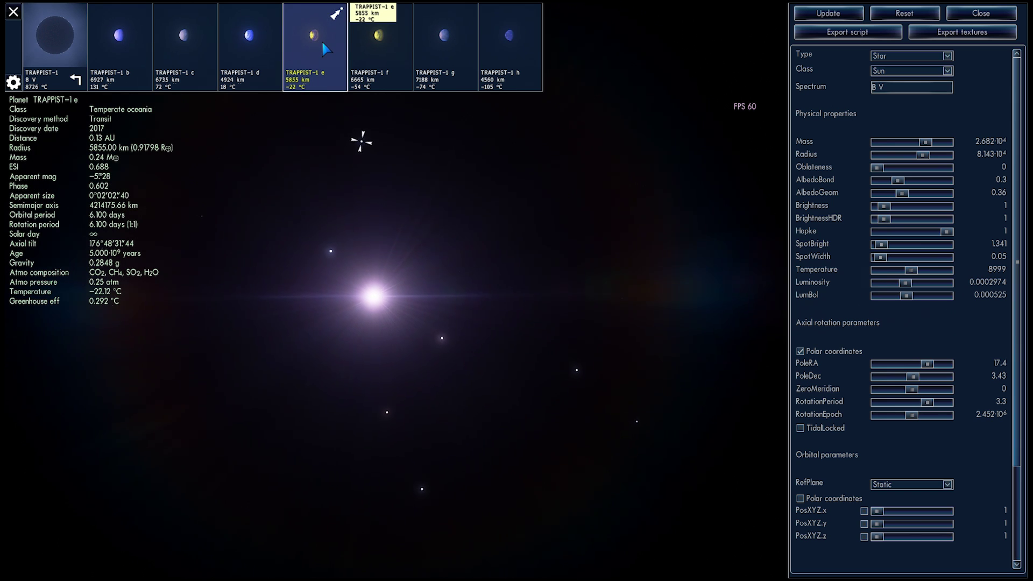
key(c)
mouse_move(16, 385)
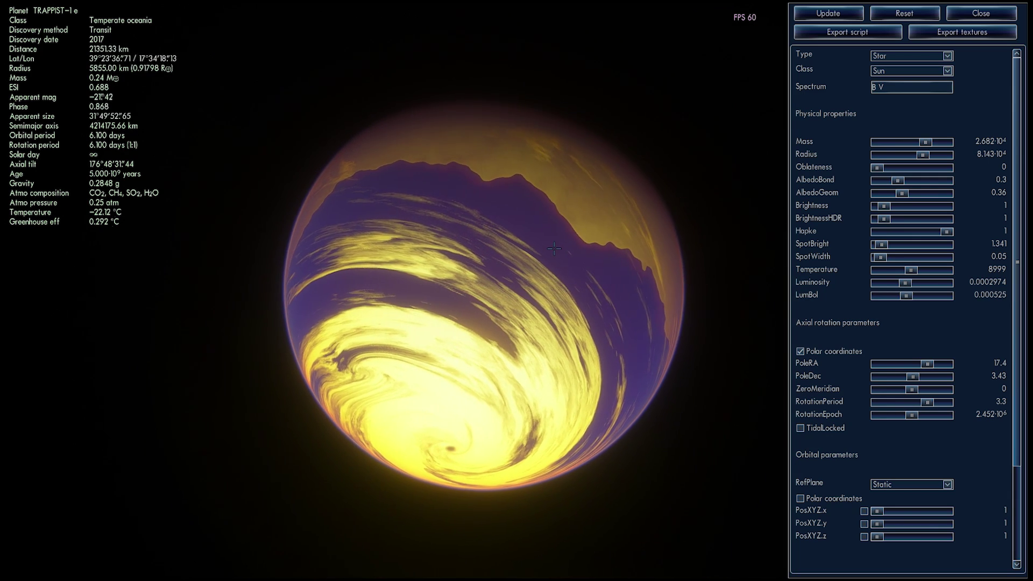
drag(555, 248, 702, 157)
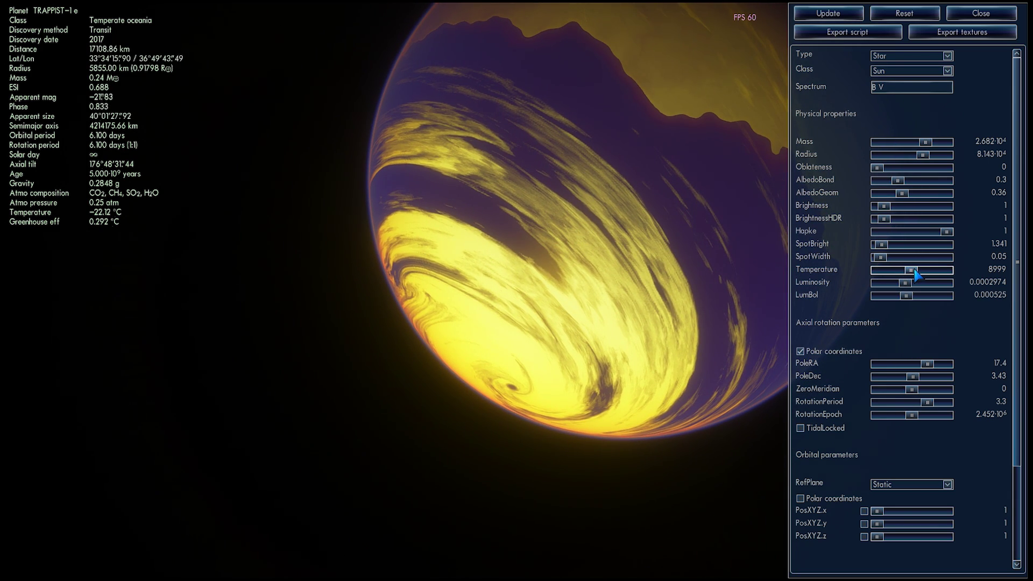
Step: Set the star's temperature to 2.129·10^5, luminosity to 17.24, mass to 4.949·10^9 and radius to 6.221·10^5 while viewing TRAPPIST-1 e
mouse_move(915, 271)
mouse_down()
mouse_move(897, 275)
mouse_move(929, 275)
mouse_up()
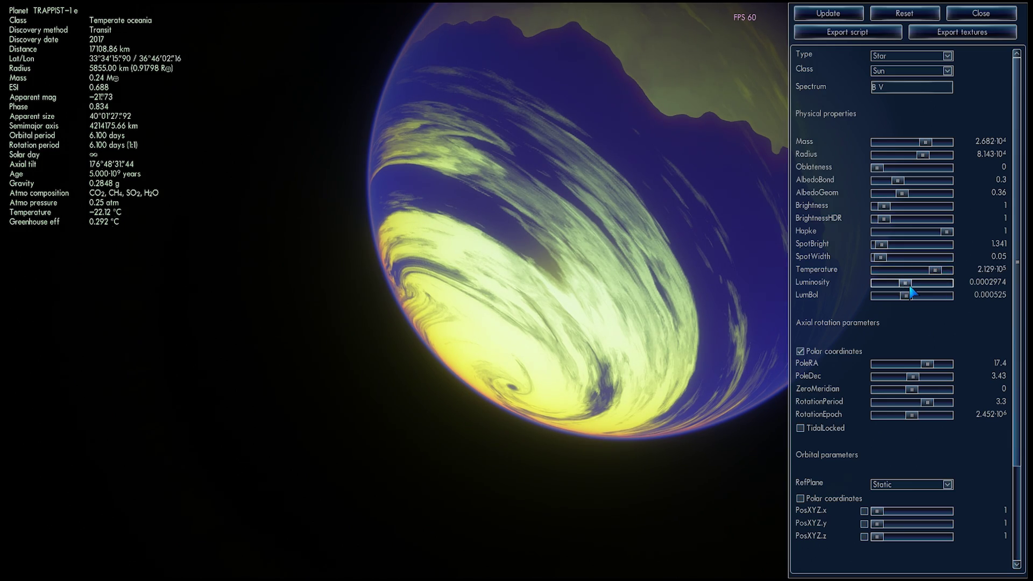
drag(909, 289, 926, 289)
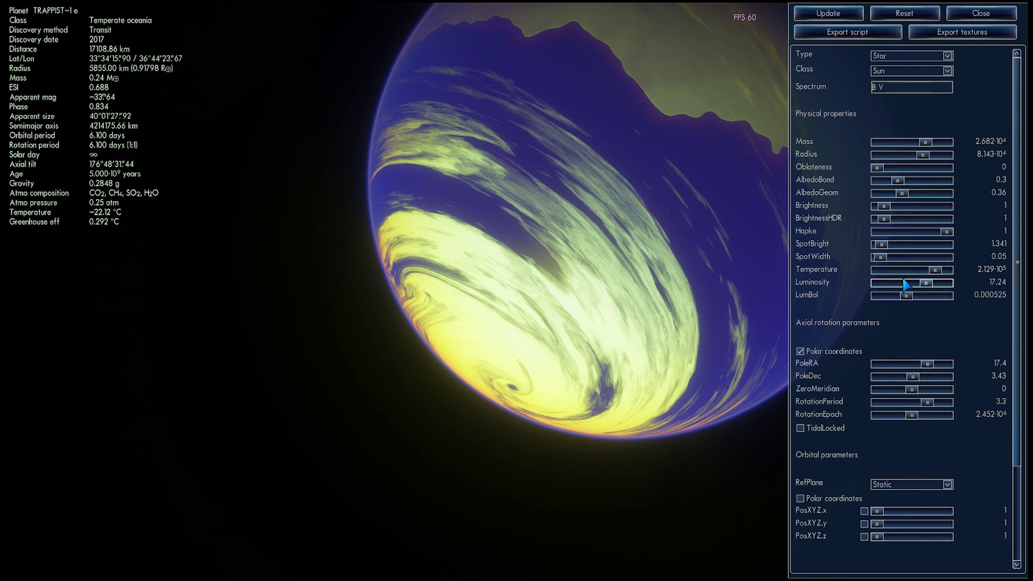
key(w)
drag(609, 234, 530, 264)
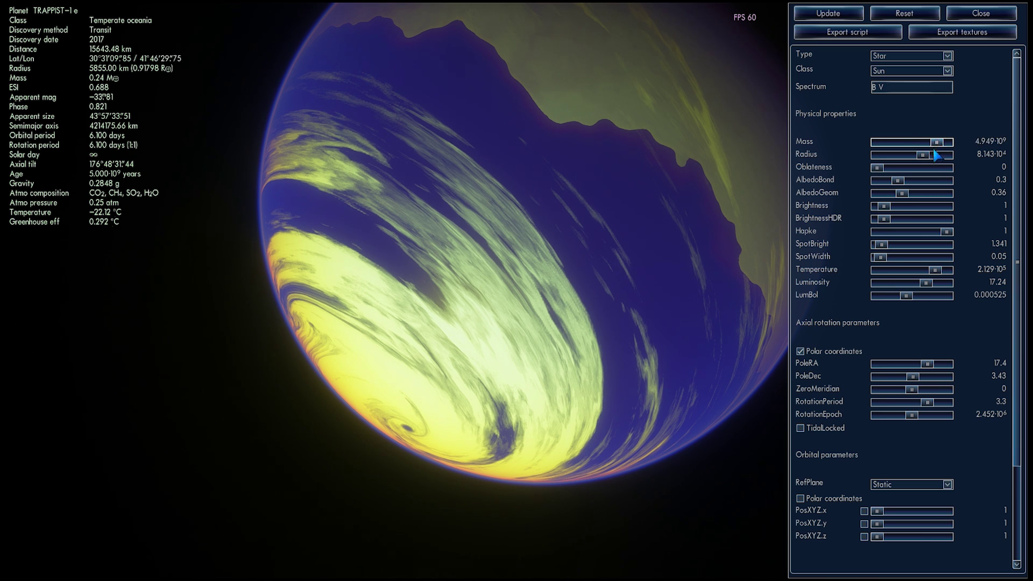
key(d)
key(s)
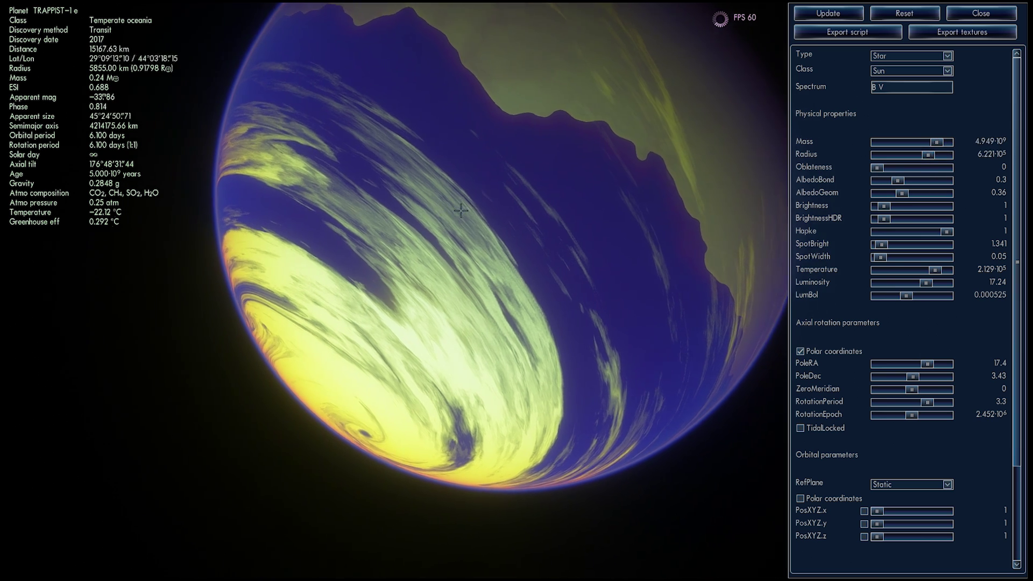
drag(439, 224, 457, 211)
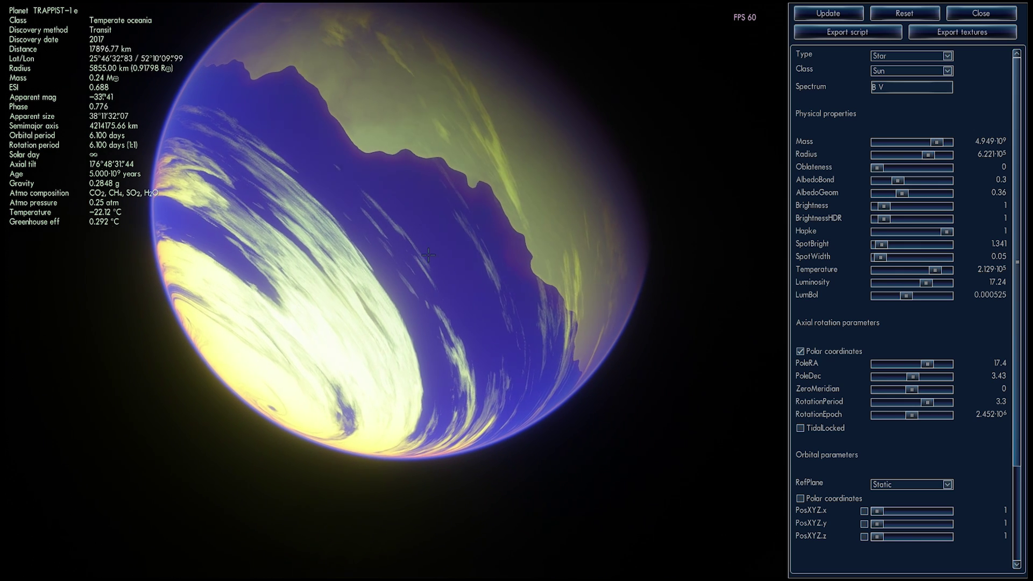
Step: Look around TRAPPIST-1 e, then fly away from the planet to view the system from far outside
right_drag(485, 215, 429, 35)
scroll(408, 44, up, 2)
key(s)
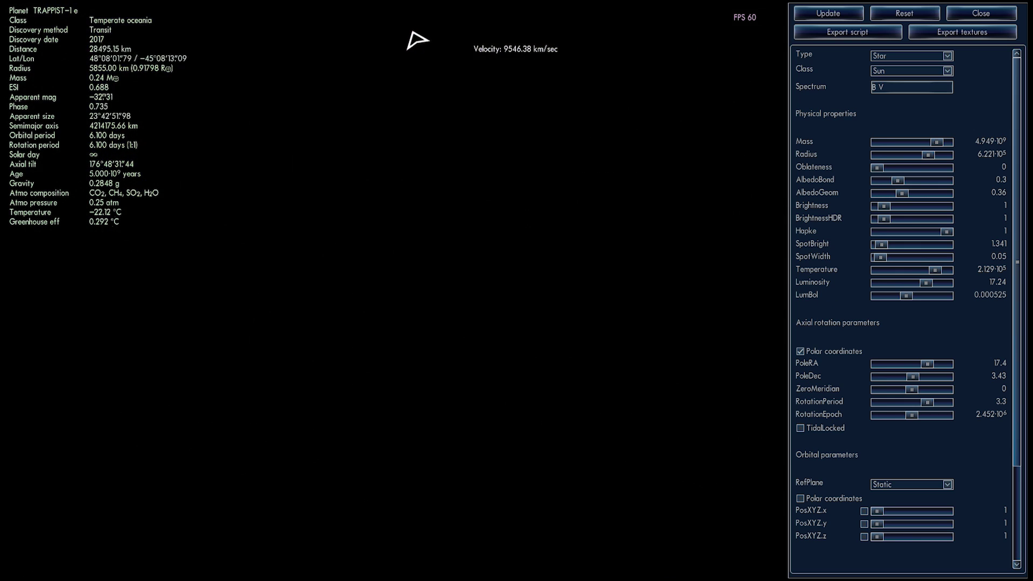
drag(408, 35, 401, 39)
key(s)
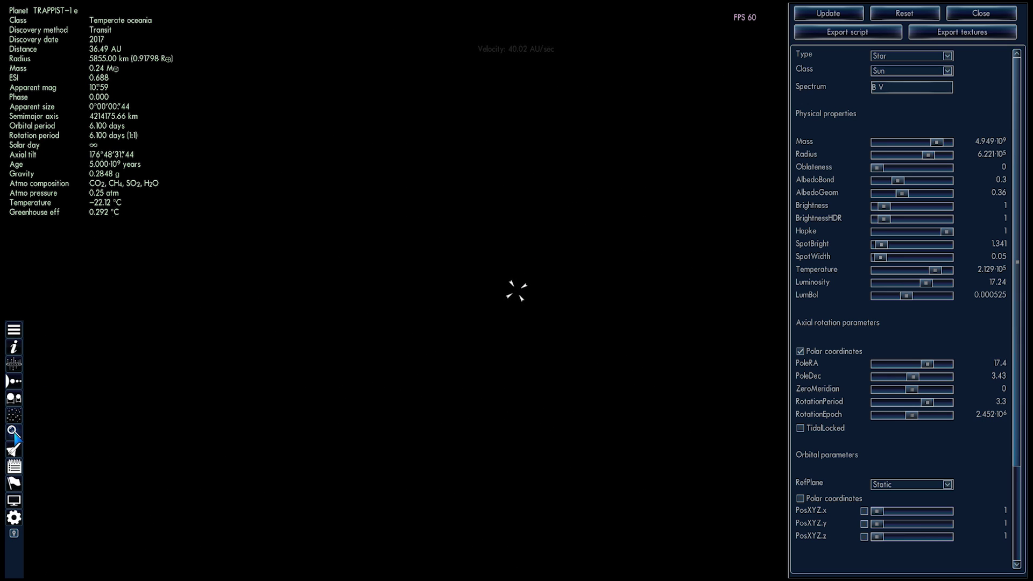
Step: Travel to Jupiter and convert it to a Star with spectrum X, temperature 1·10^6, luminosity 1.054·10^5 and radius 6.221·10^5
click(14, 434)
click(574, 402)
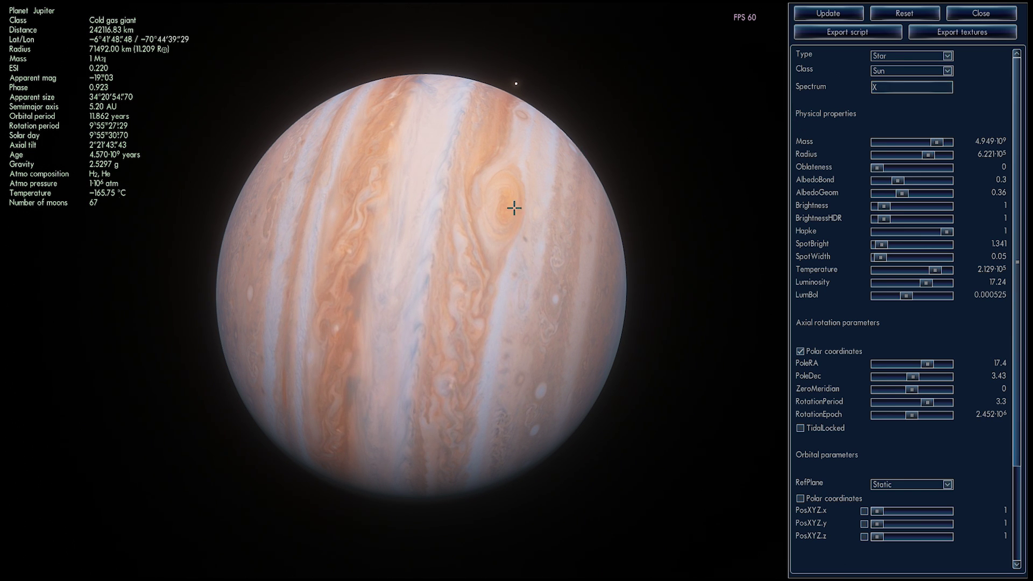
click(896, 56)
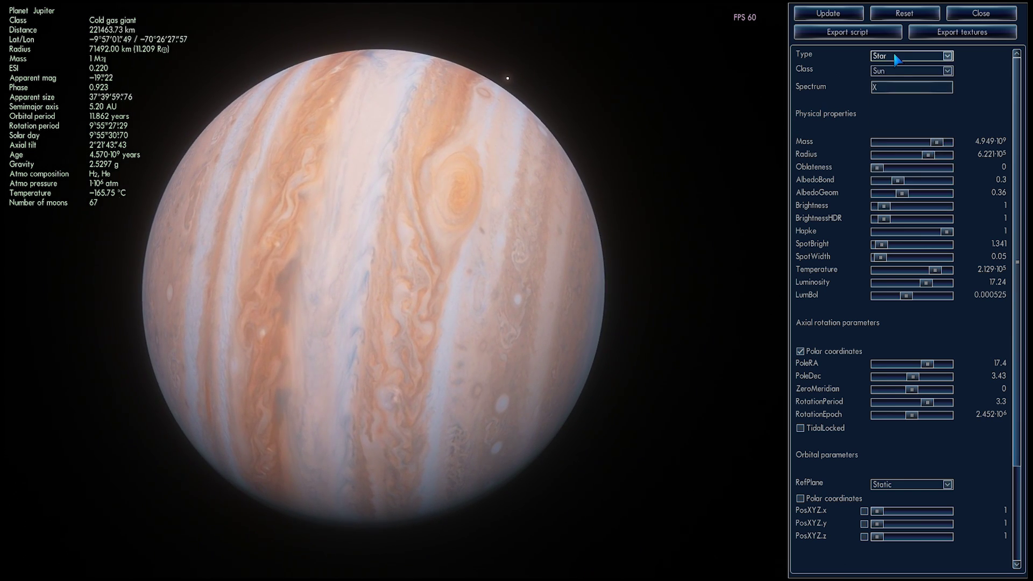
click(894, 56)
click(890, 70)
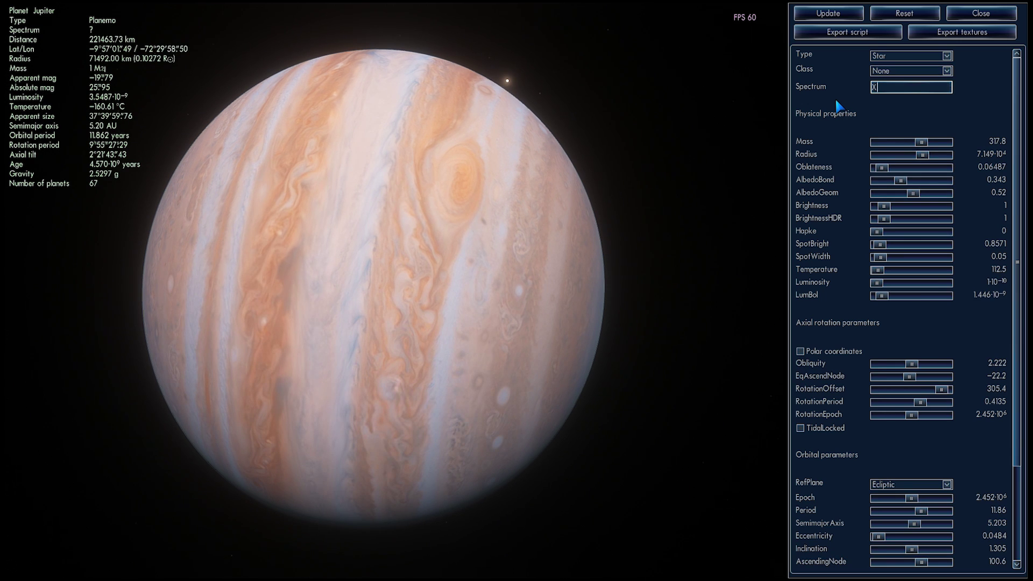
key(Return)
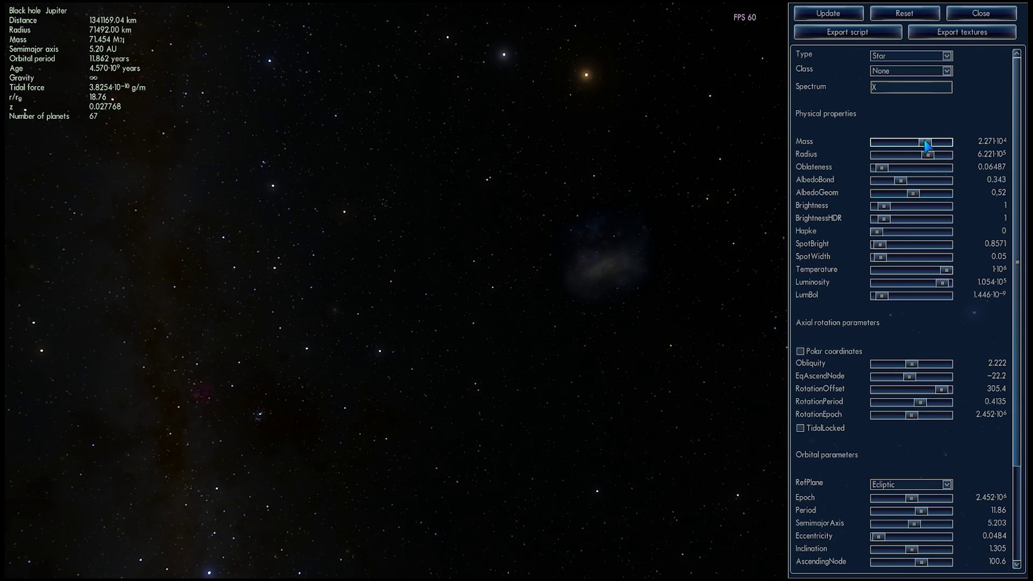
Step: Set the Jupiter black hole's mass to 2.756·10^9 and radius to 7.819·10^6, and view the distorted starlight around it
drag(936, 144, 936, 143)
right_drag(578, 215, 775, 215)
key(w)
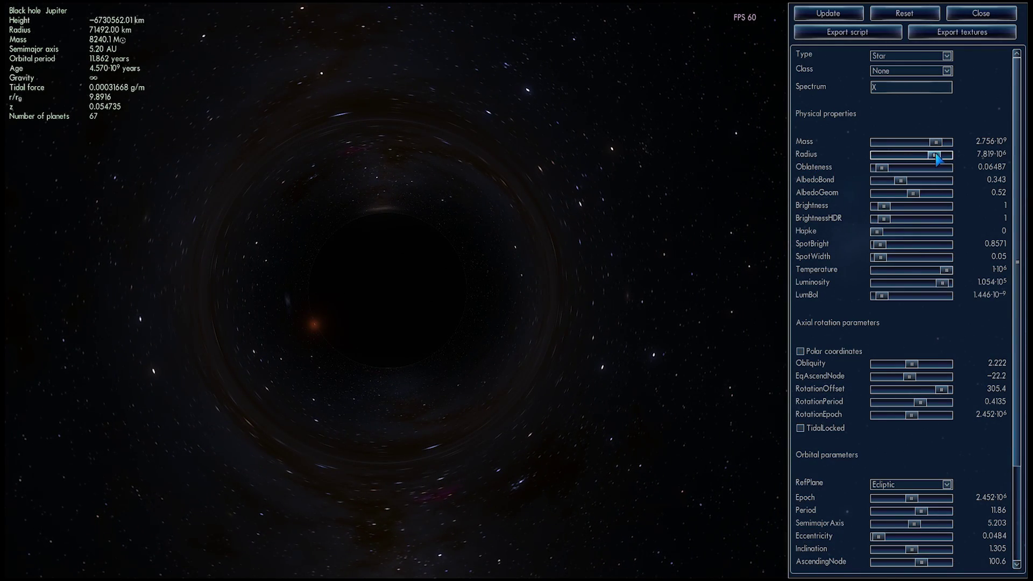
right_drag(624, 208, 505, 221)
key(s)
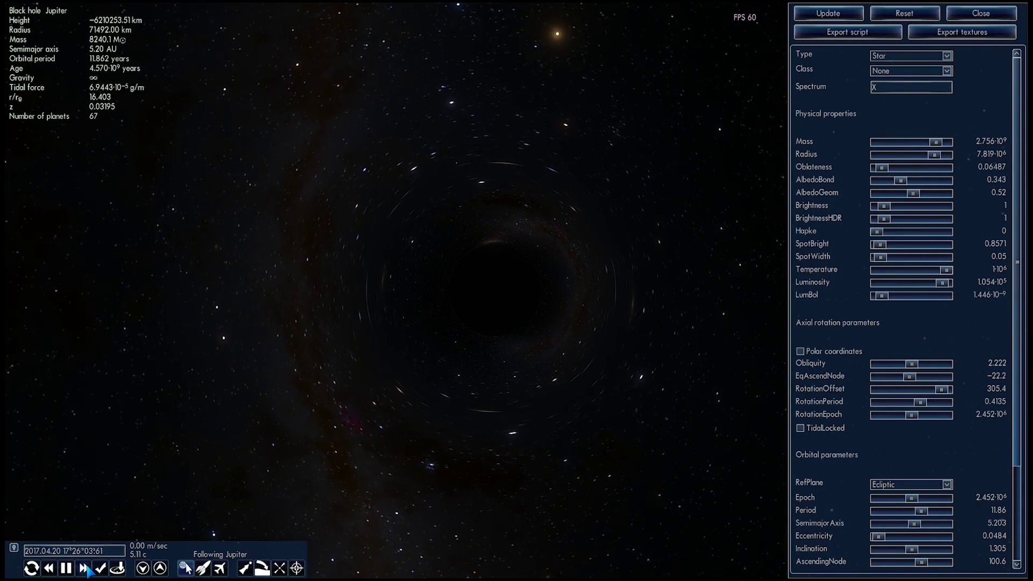
Step: Speed up the simulation time to 10000x and move closer to the Jupiter black hole
click(85, 569)
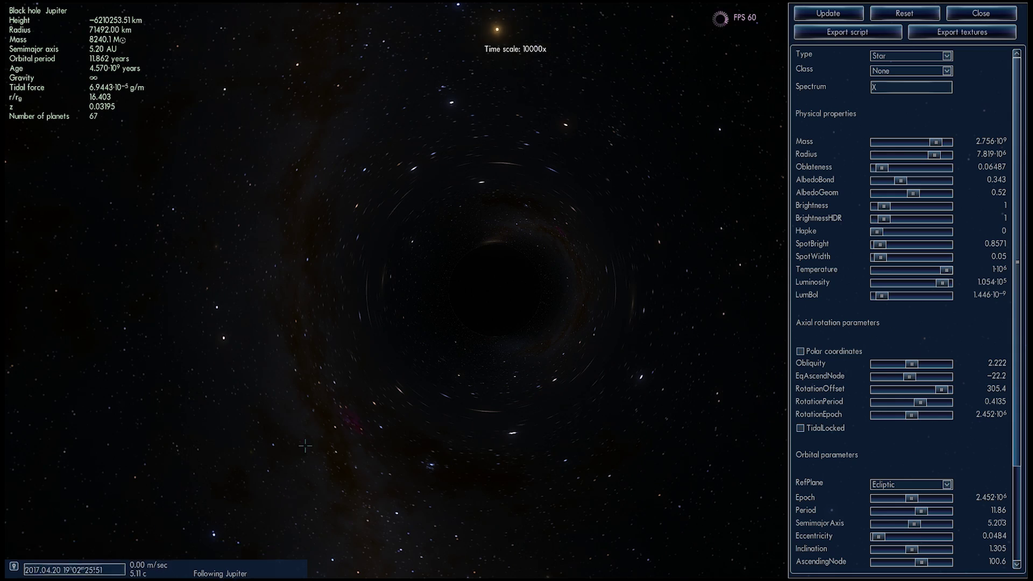
right_drag(549, 278, 557, 284)
key(w)
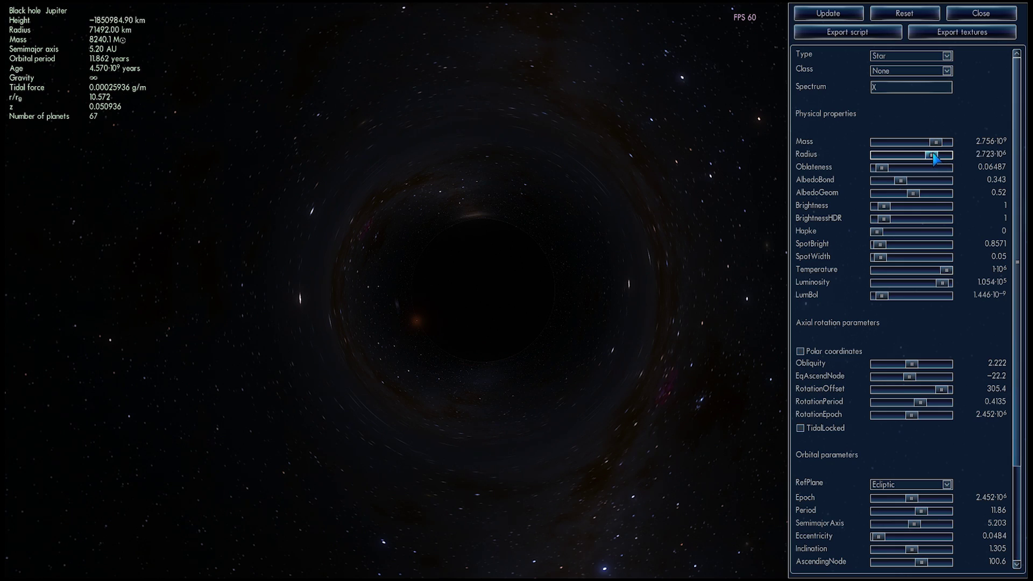
Step: Reduce the Jupiter black hole's mass to 1.477·10^8 and radius to 1.446·10^6, and view it from different angles
drag(936, 142, 936, 147)
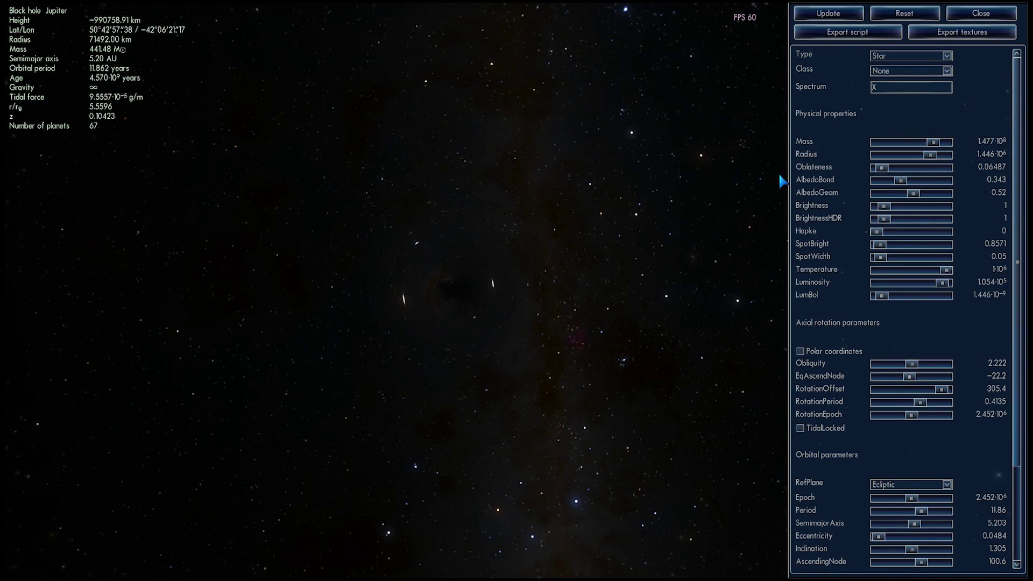
right_drag(646, 199, 558, 211)
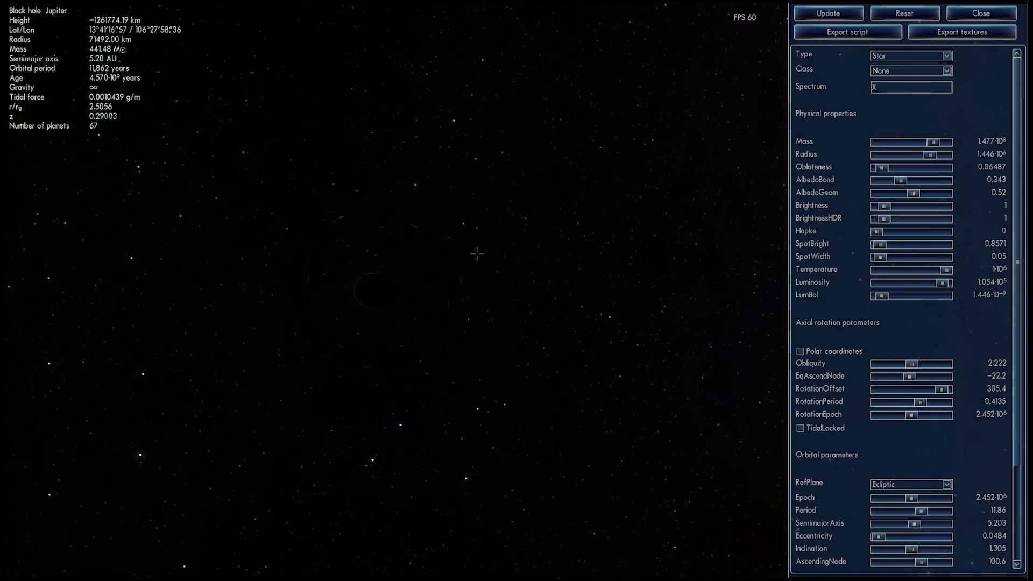
key(a)
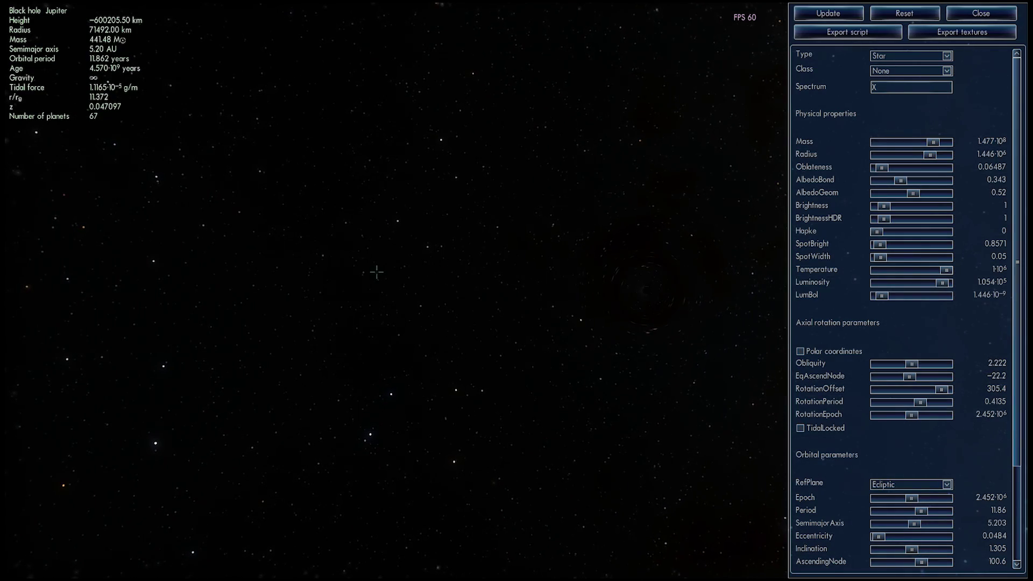
Step: Travel from the Jupiter black hole to Earth and view the planet from orbit
mouse_move(15, 428)
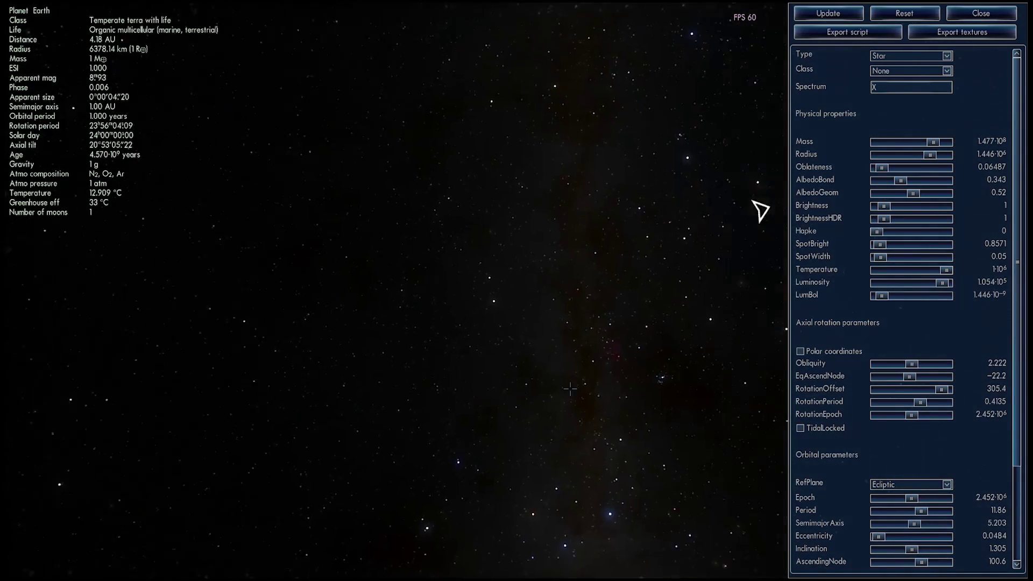
right_drag(770, 256, 517, 290)
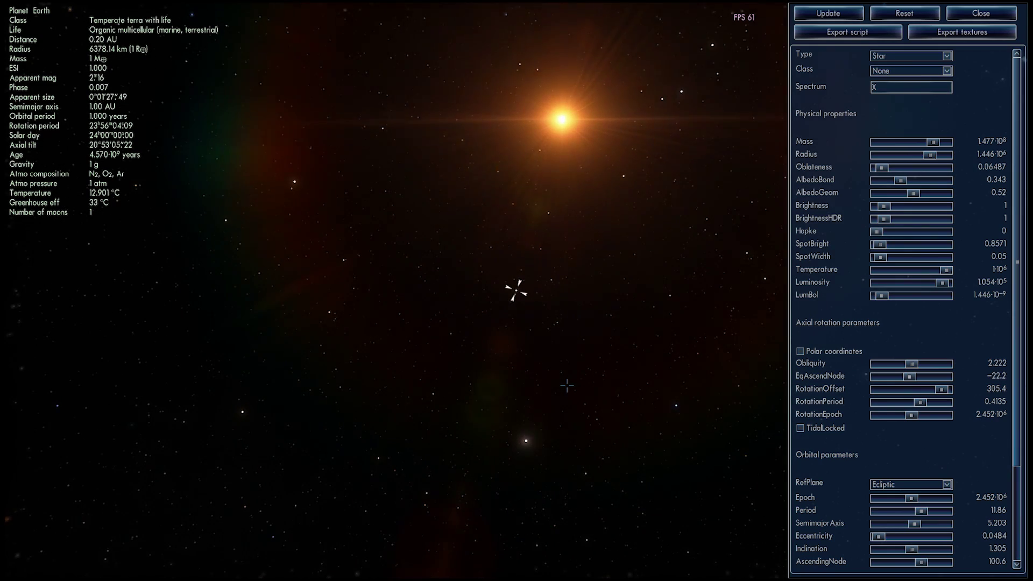
right_drag(601, 305, 699, 302)
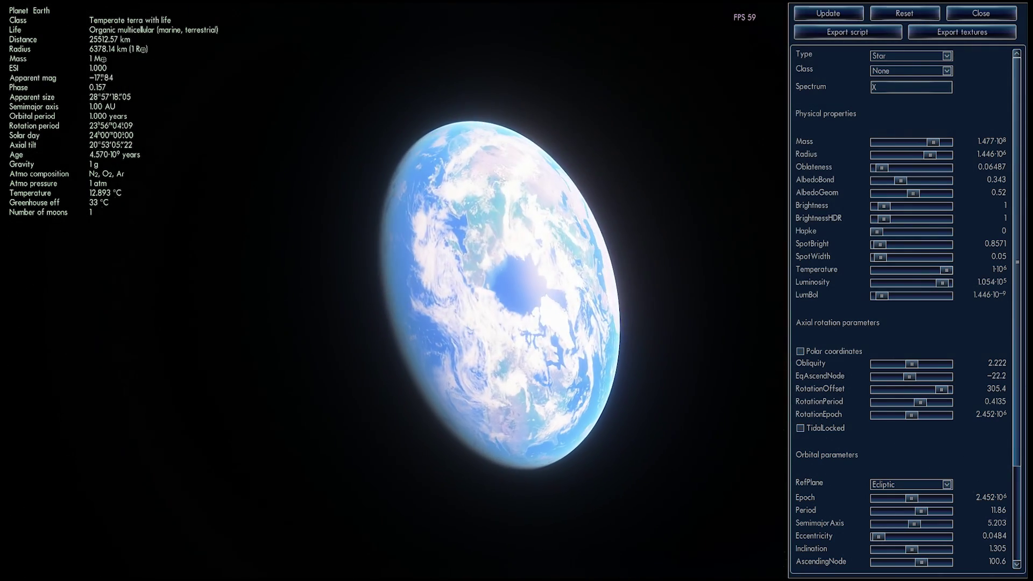